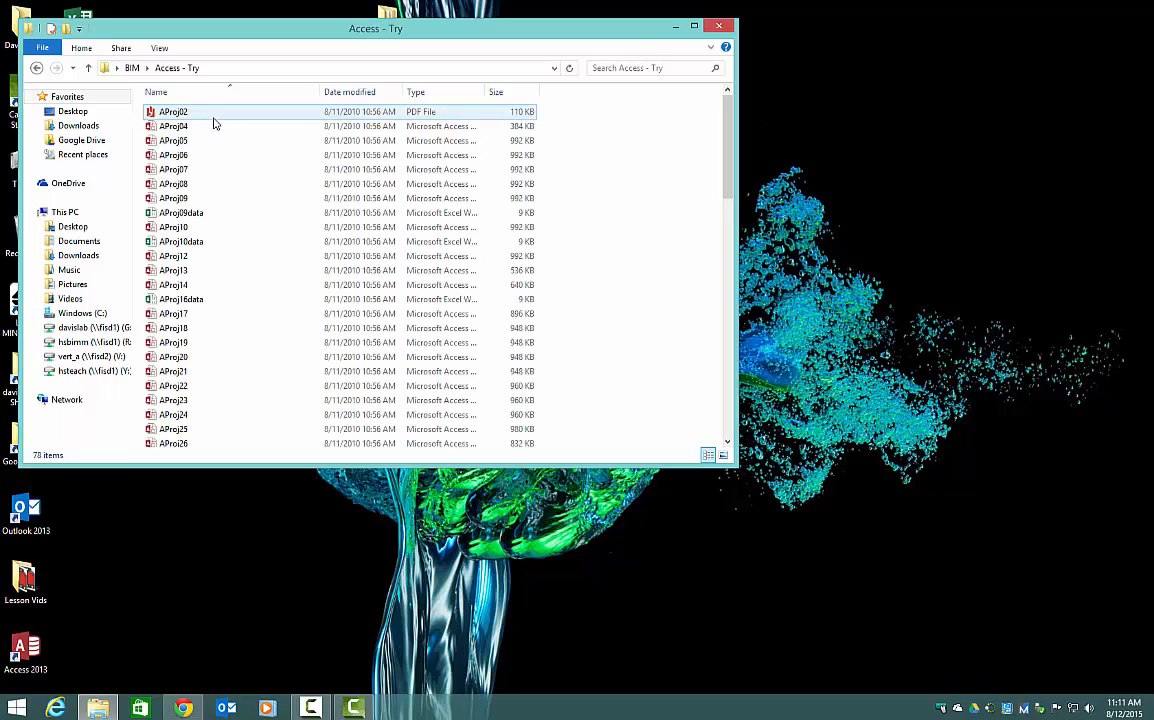
Step: Open the ATry08 database from the Access - Try folder and enable its content
scroll(195, 348, "down", 7)
left_click(200, 353)
scroll(200, 352, "down", 10)
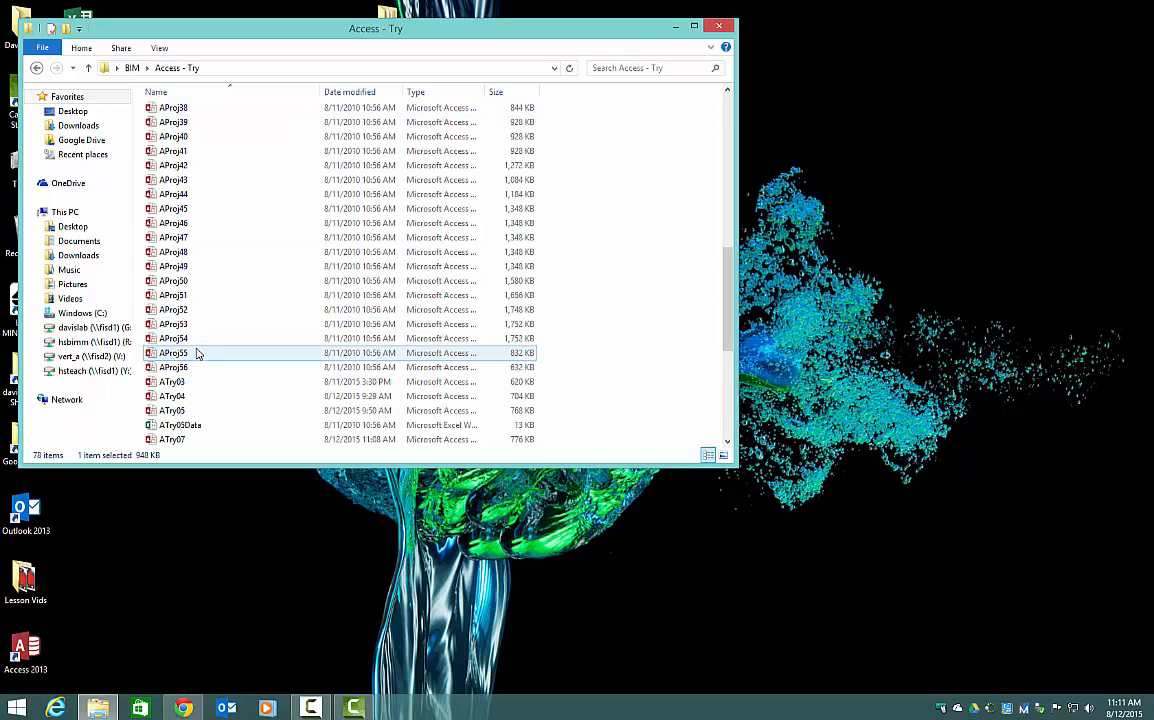
double_click(210, 238)
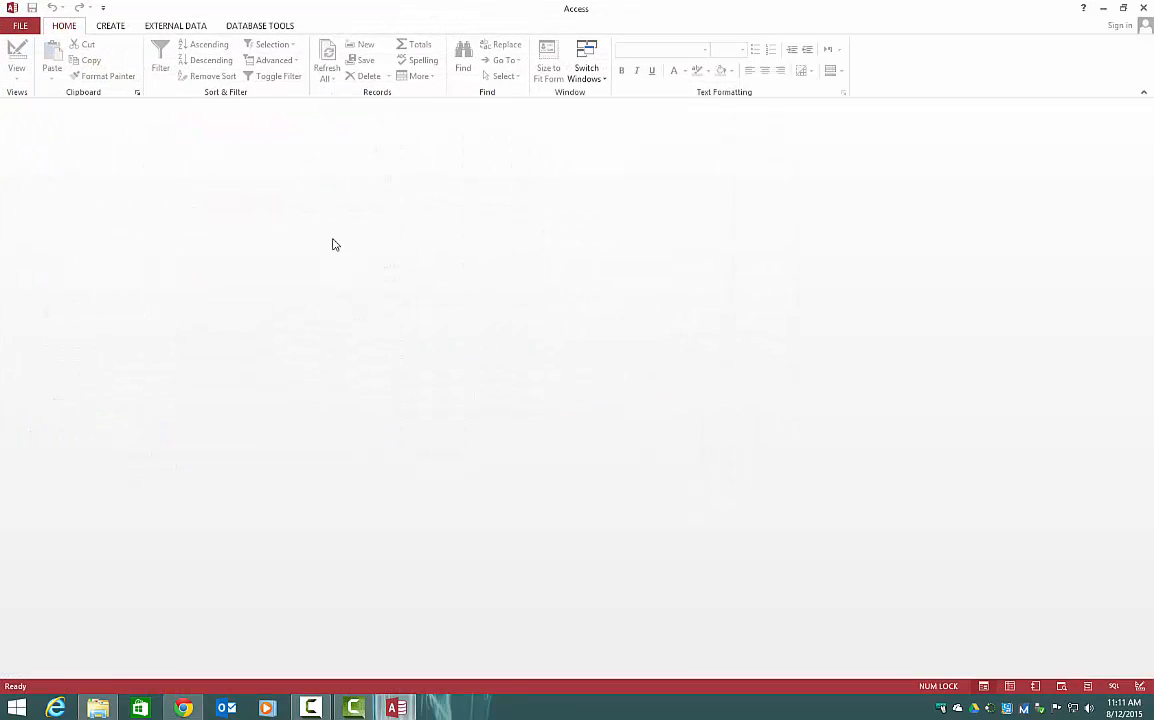
left_click(406, 115)
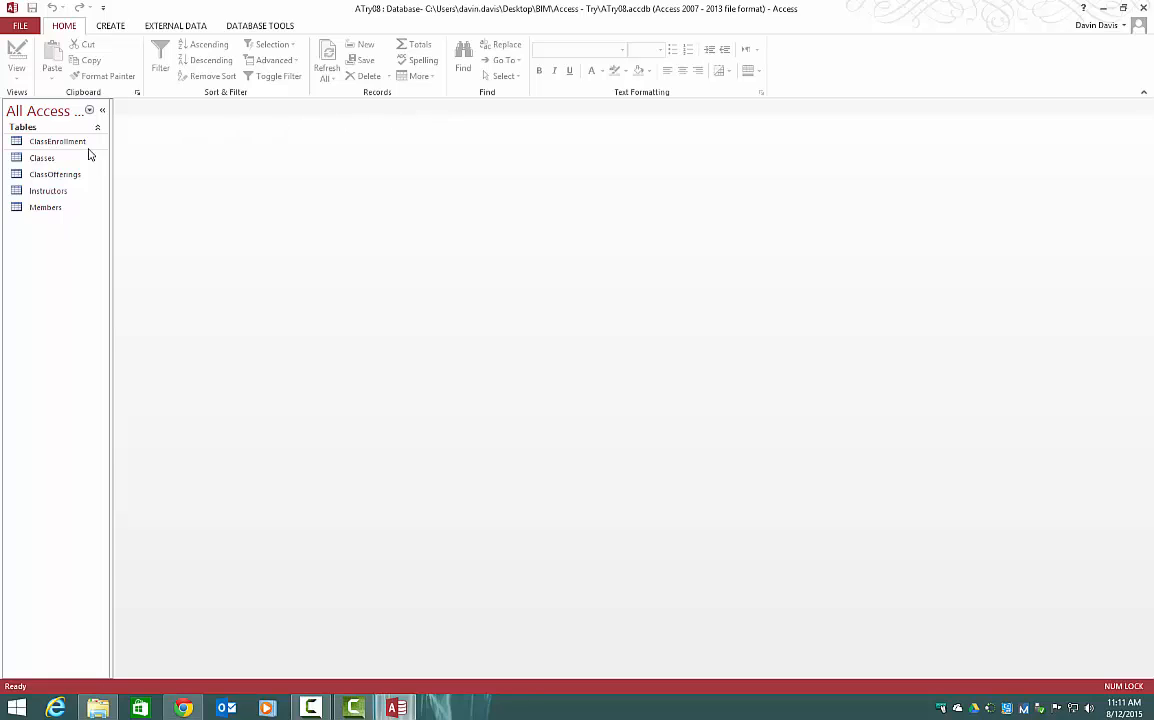
Step: Rename the Members table to Students
right_click(37, 207)
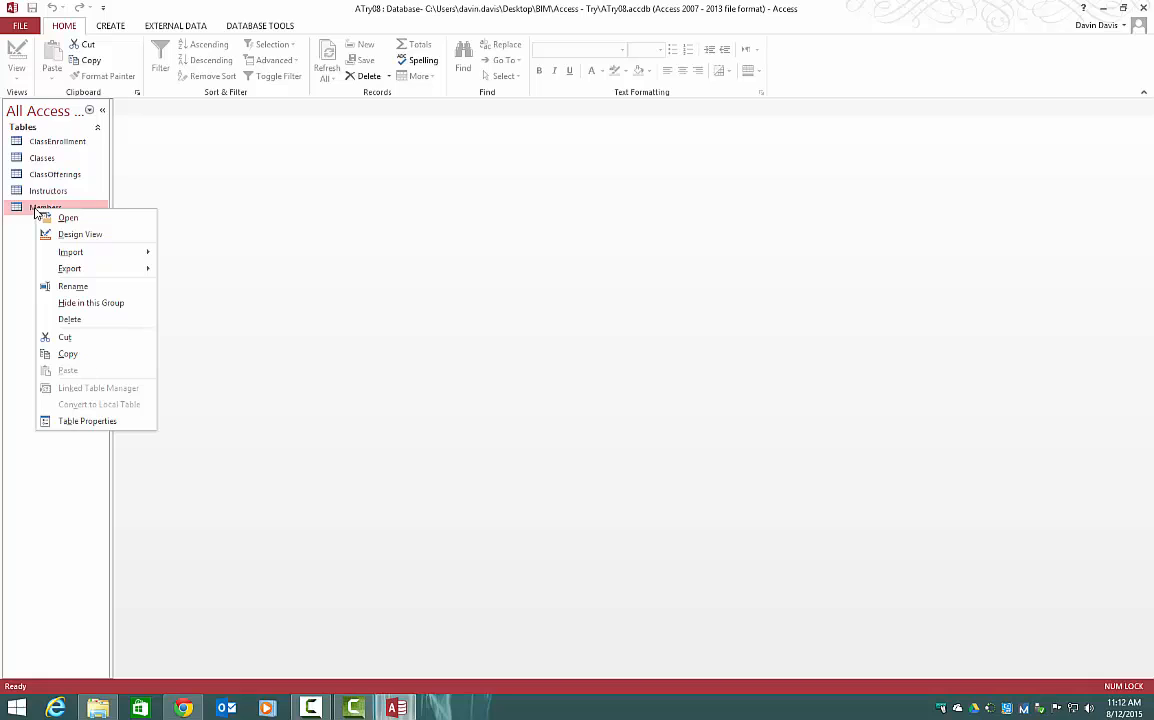
left_click(46, 287)
type("Students")
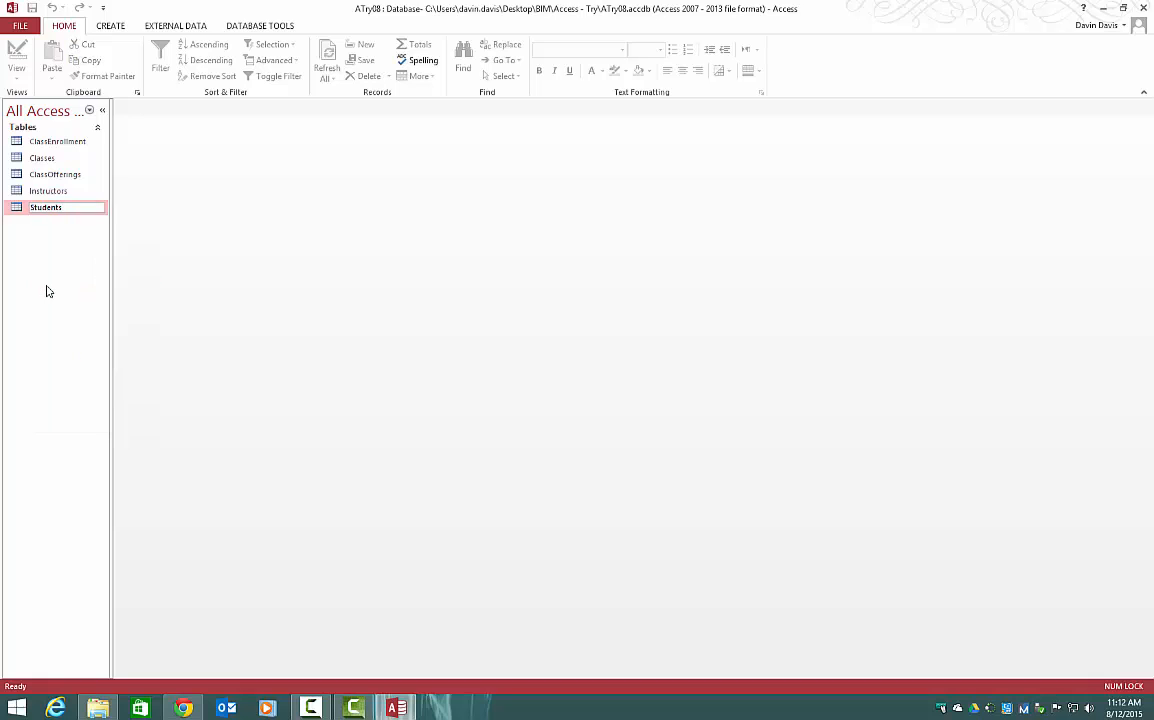
key("Return")
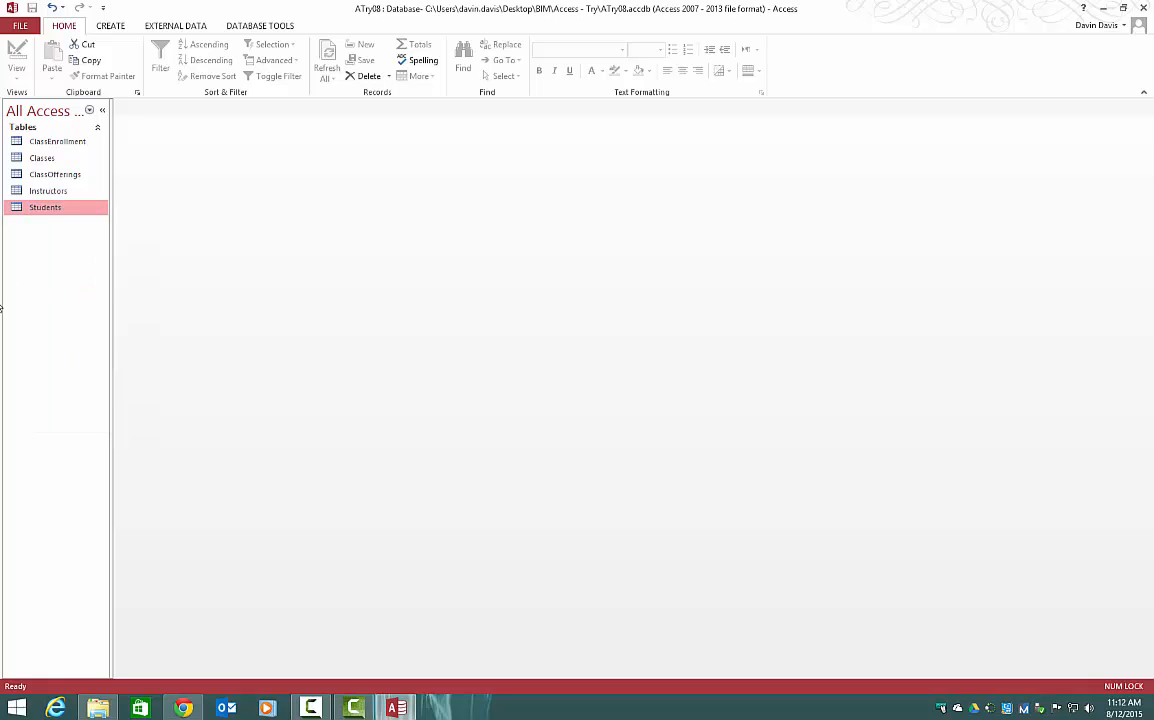
right_click(63, 207)
left_click(73, 289)
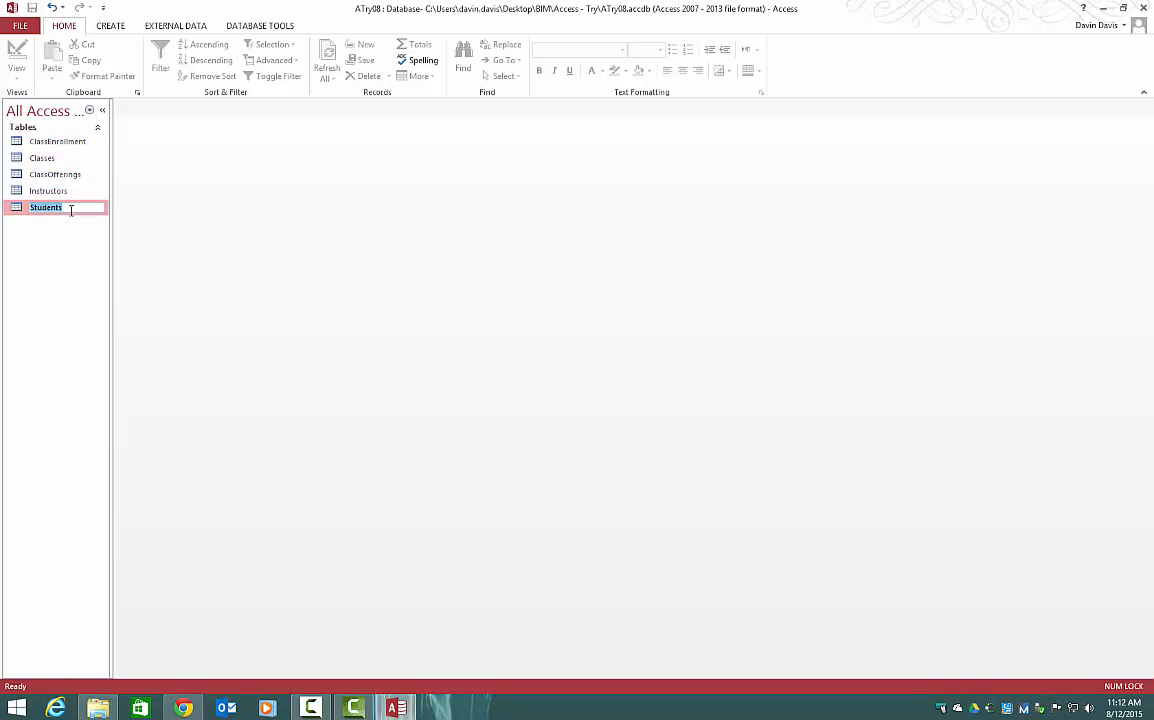
key("Return")
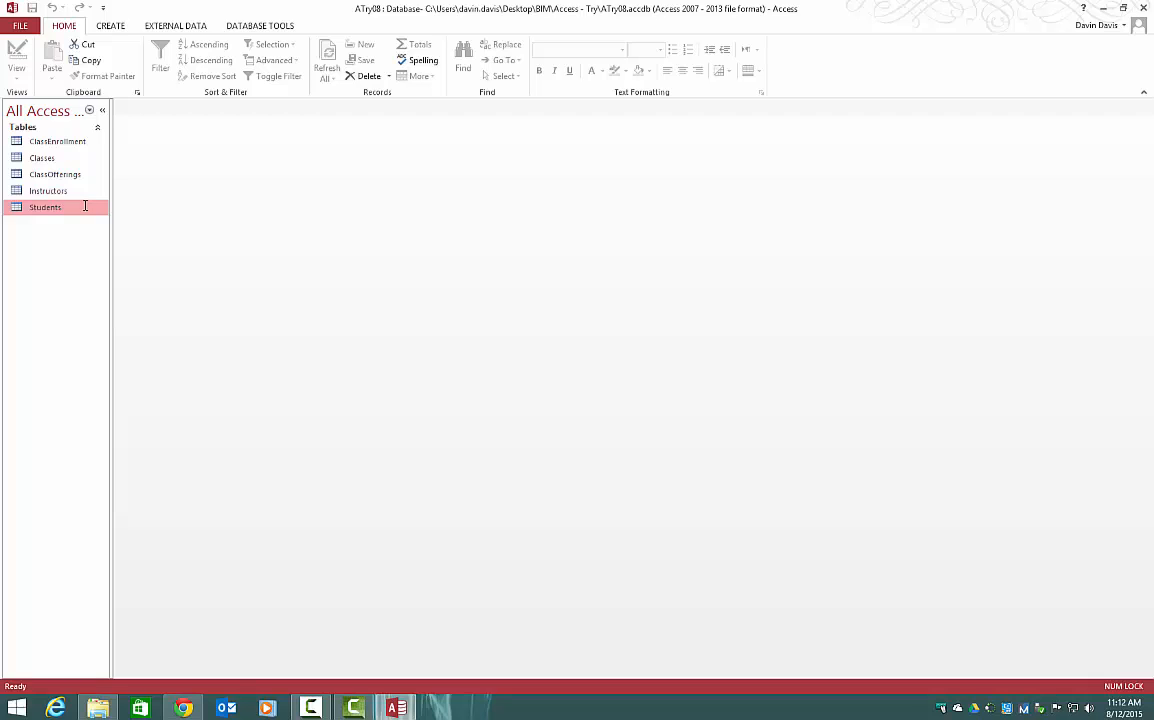
Step: Open the database's Relationships window and add the Classes and ClassOfferings tables to the layout
left_click(255, 27)
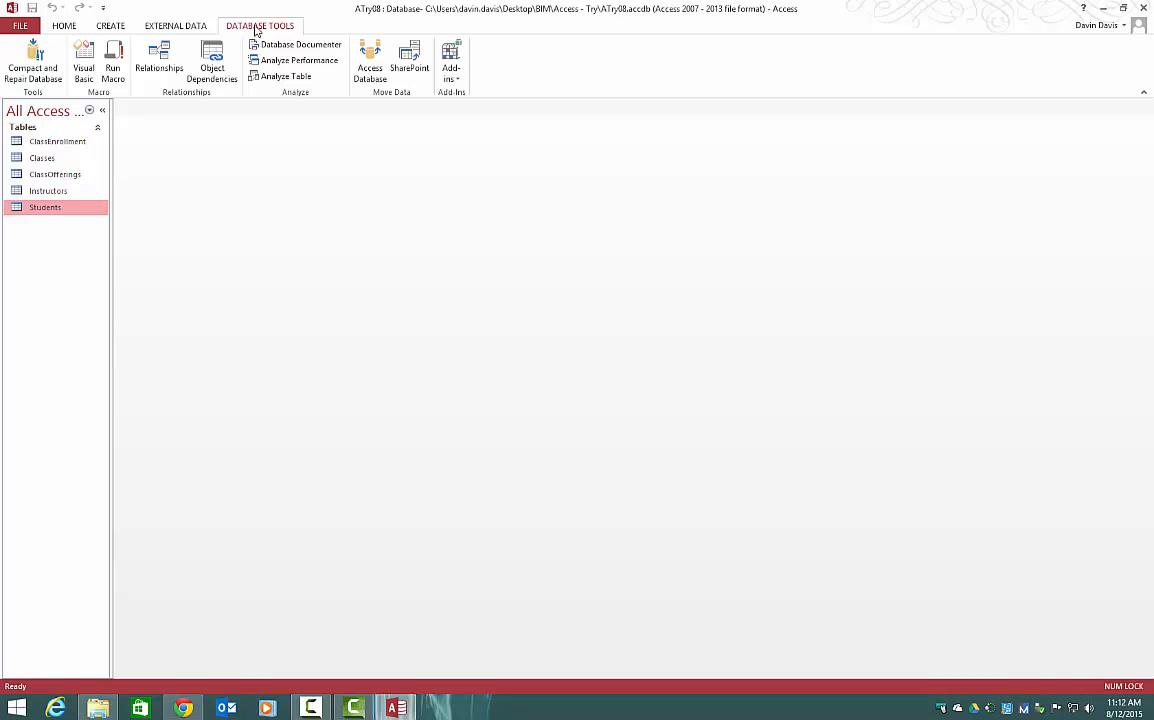
left_click(164, 60)
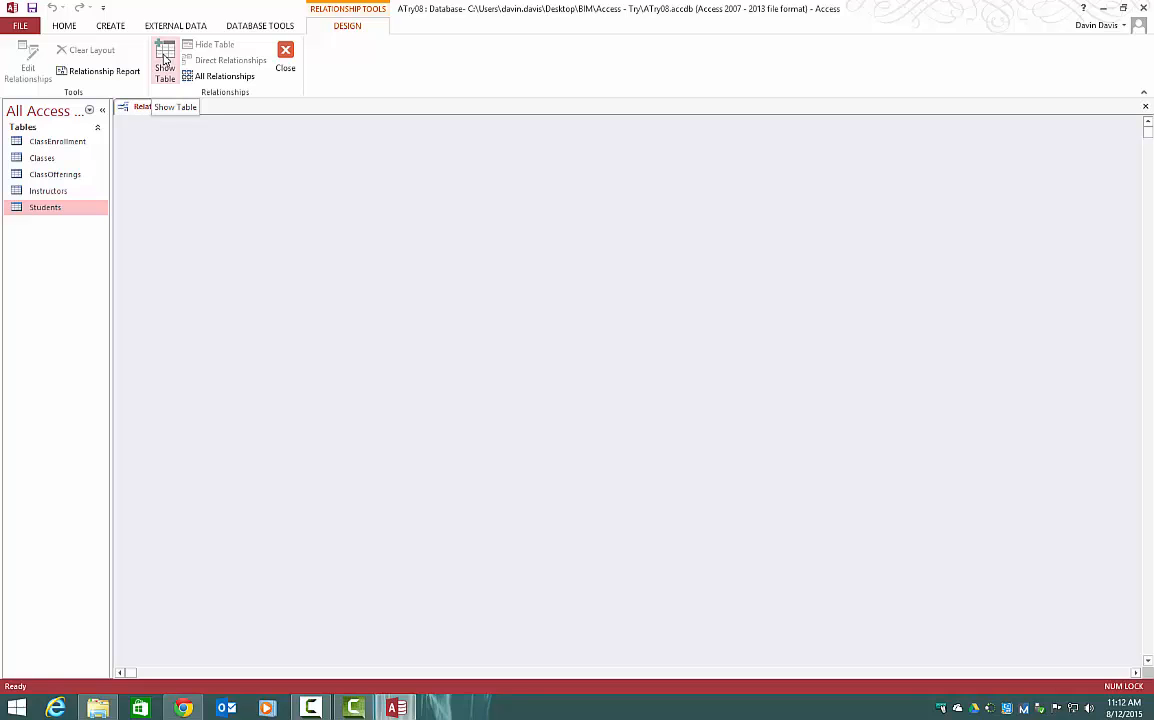
left_click(165, 60)
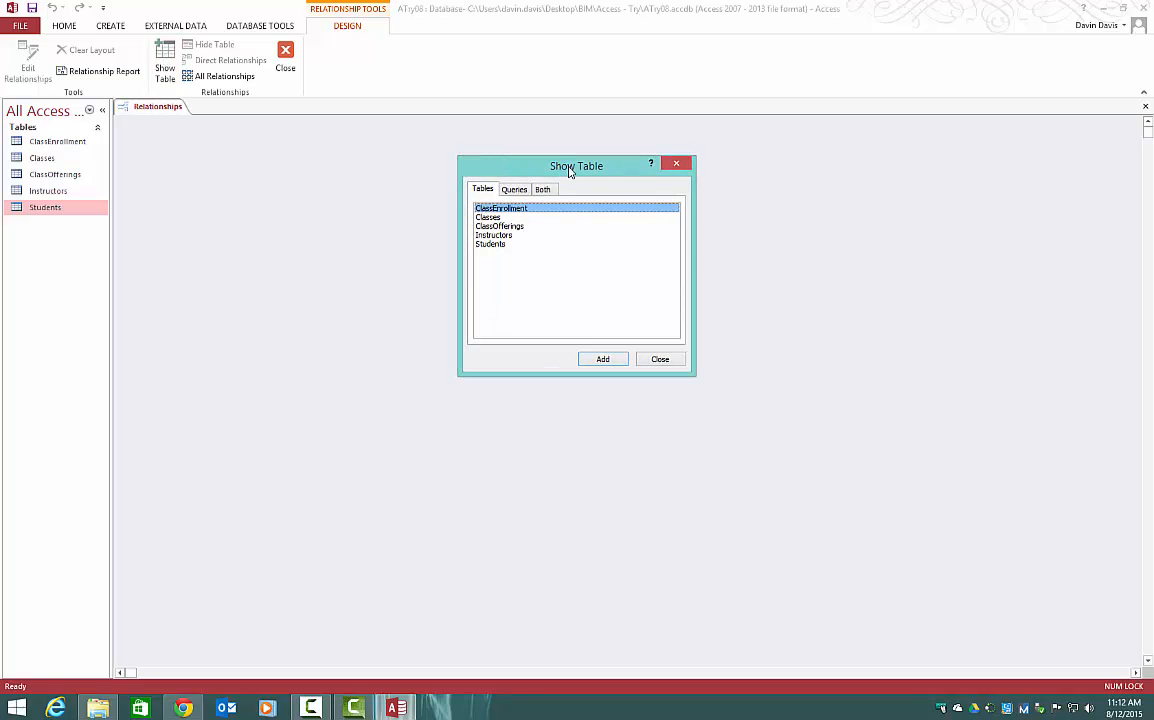
left_click_drag(569, 172, 803, 276)
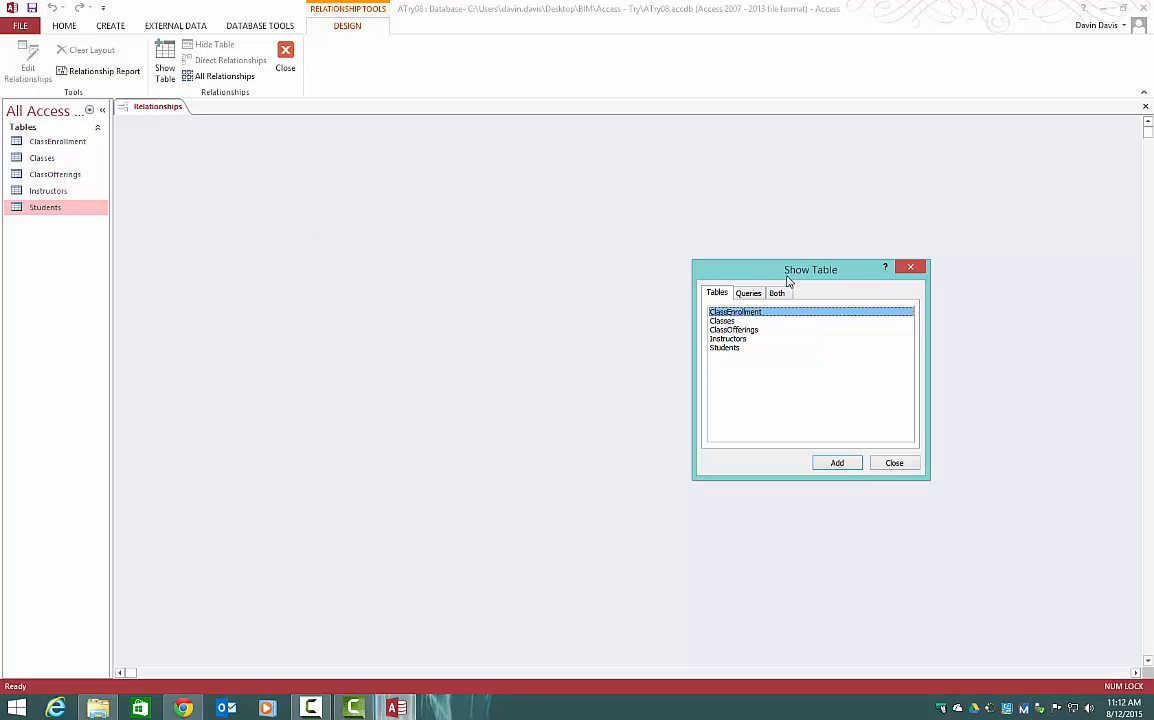
double_click(730, 321)
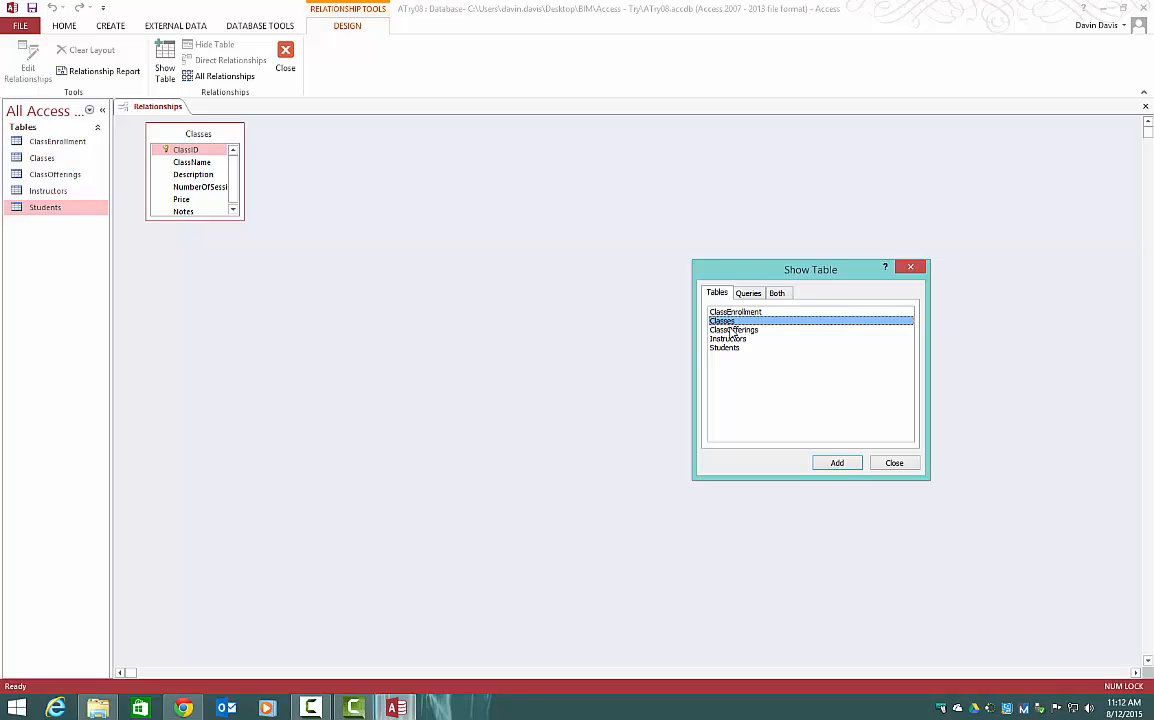
double_click(735, 330)
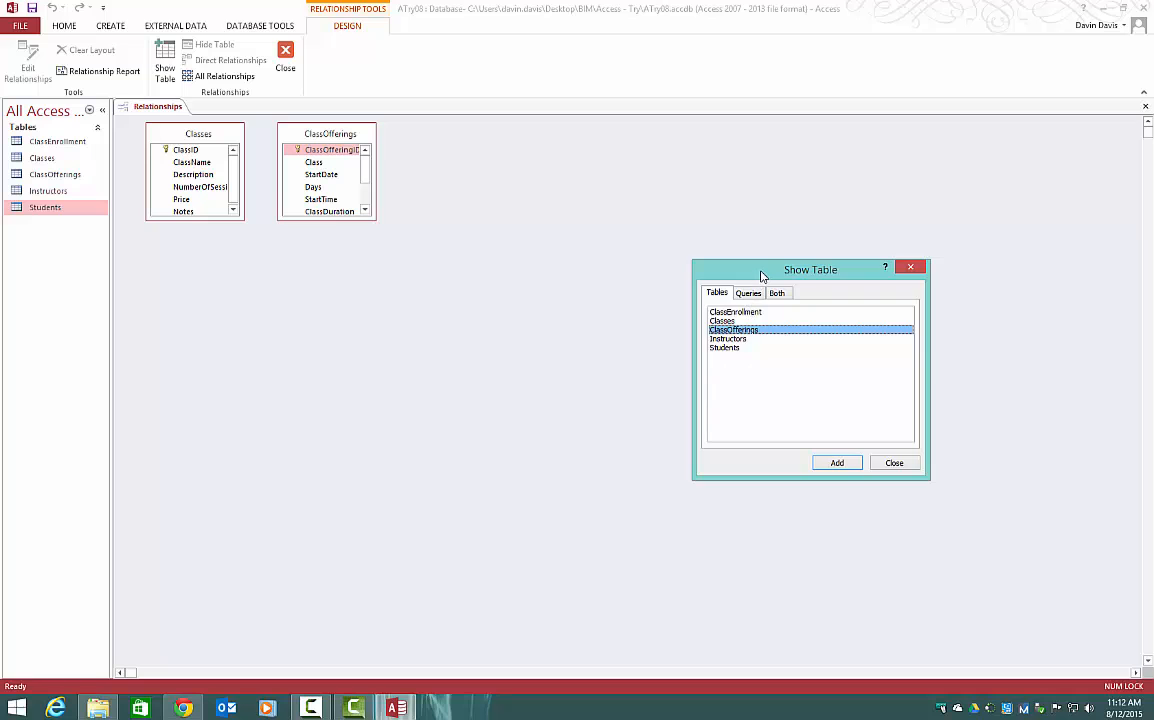
left_click_drag(765, 271, 879, 402)
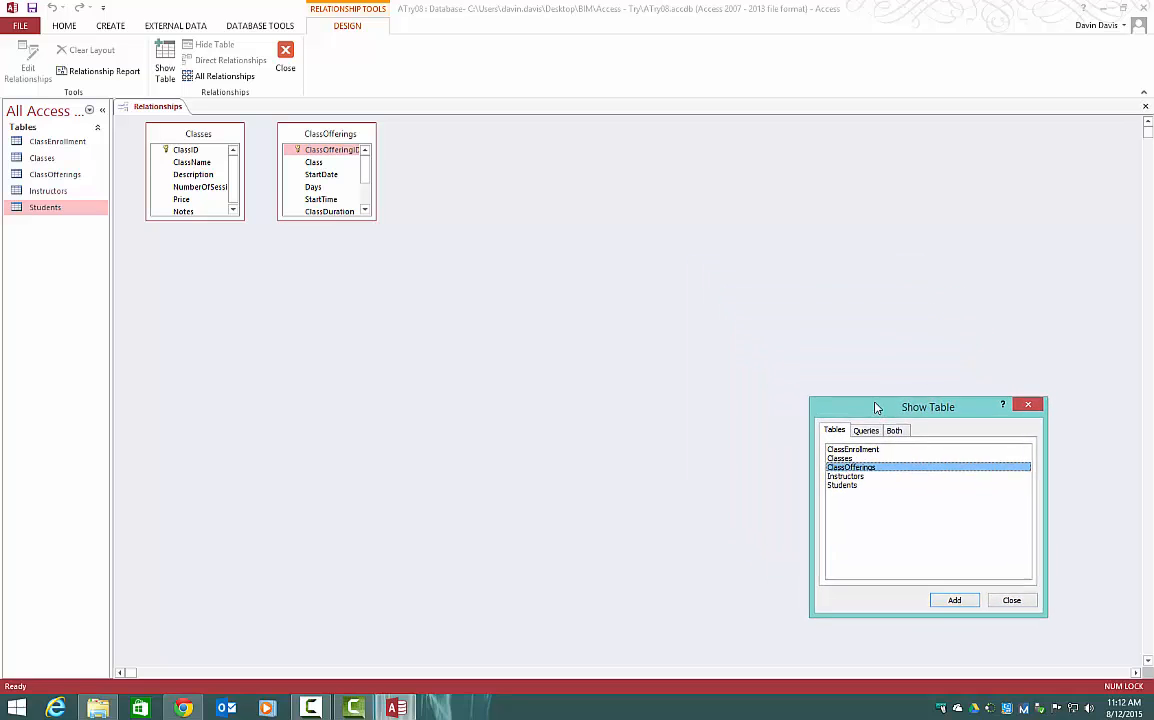
left_click(1008, 593)
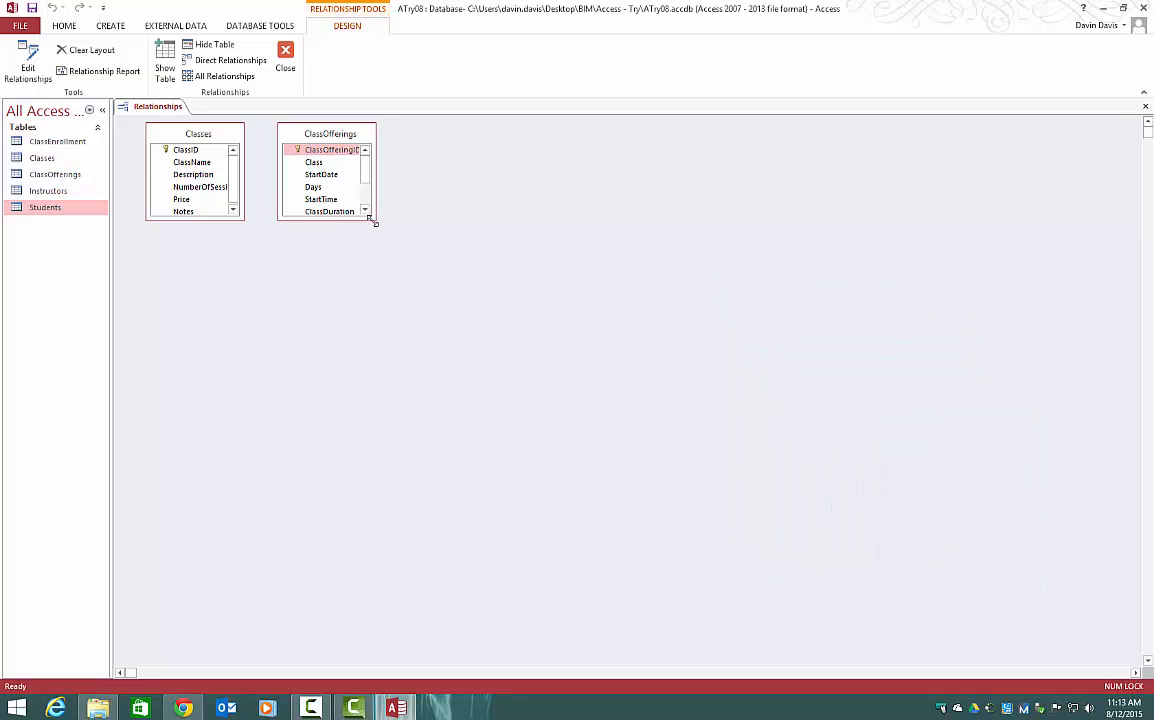
Step: Enlarge the ClassOfferings and Classes field lists to show all their fields, and move ClassOfferings slightly farther from Classes
left_click_drag(375, 222, 373, 286)
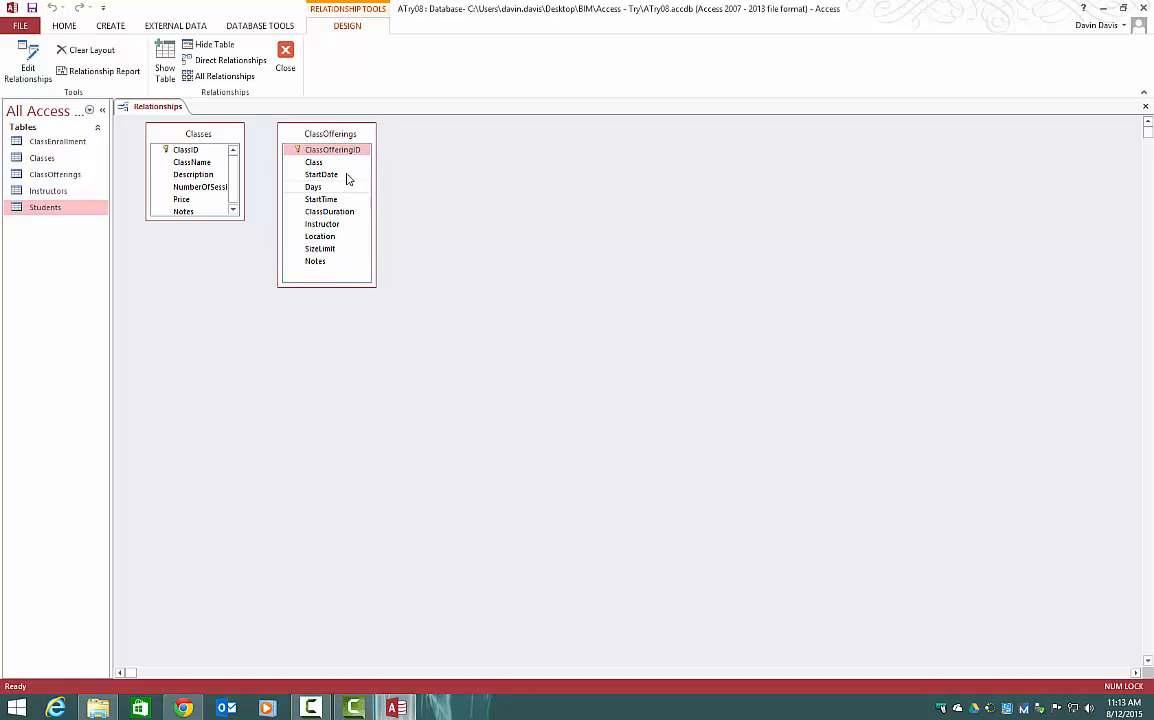
left_click_drag(338, 136, 358, 139)
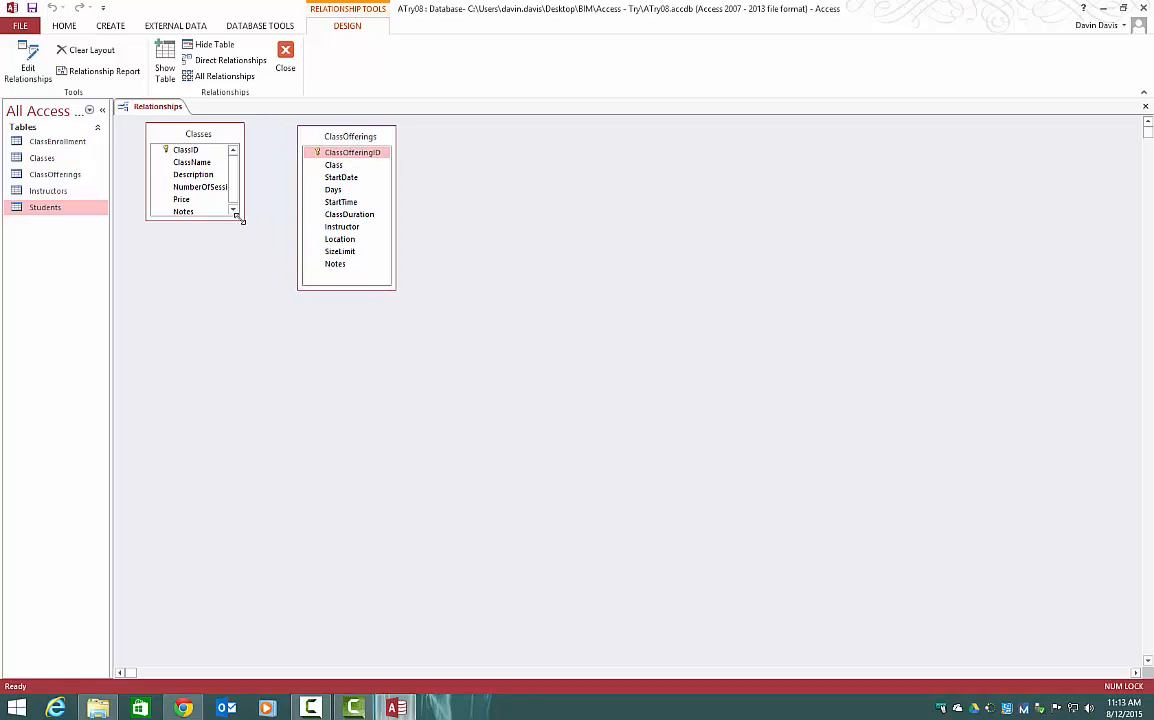
left_click_drag(240, 219, 250, 234)
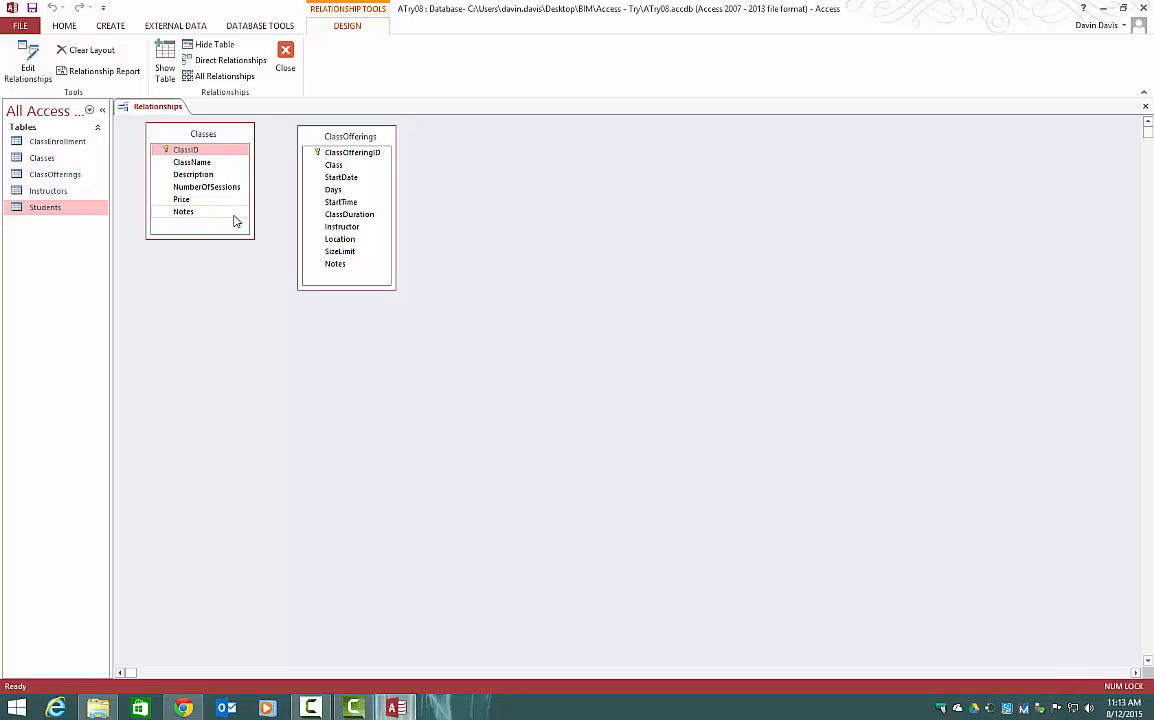
left_click(330, 139)
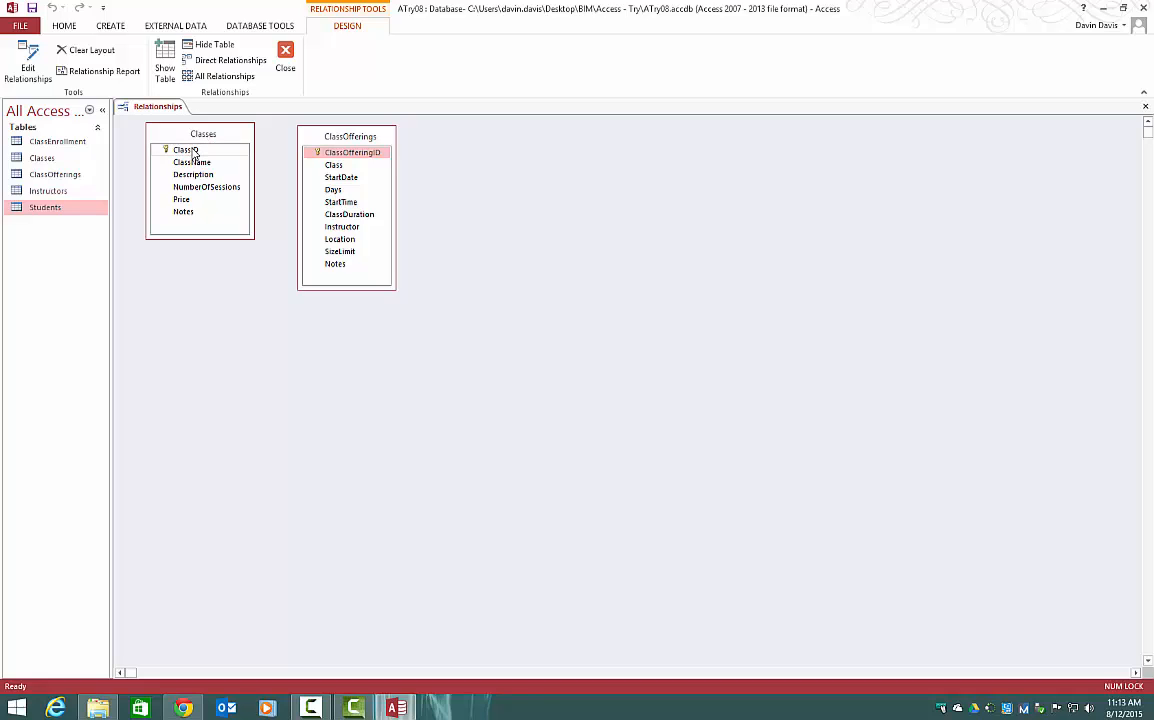
Step: Create a relationship from ClassID in Classes to Class in ClassOfferings without enforcing referential integrity
left_click_drag(193, 151, 341, 168)
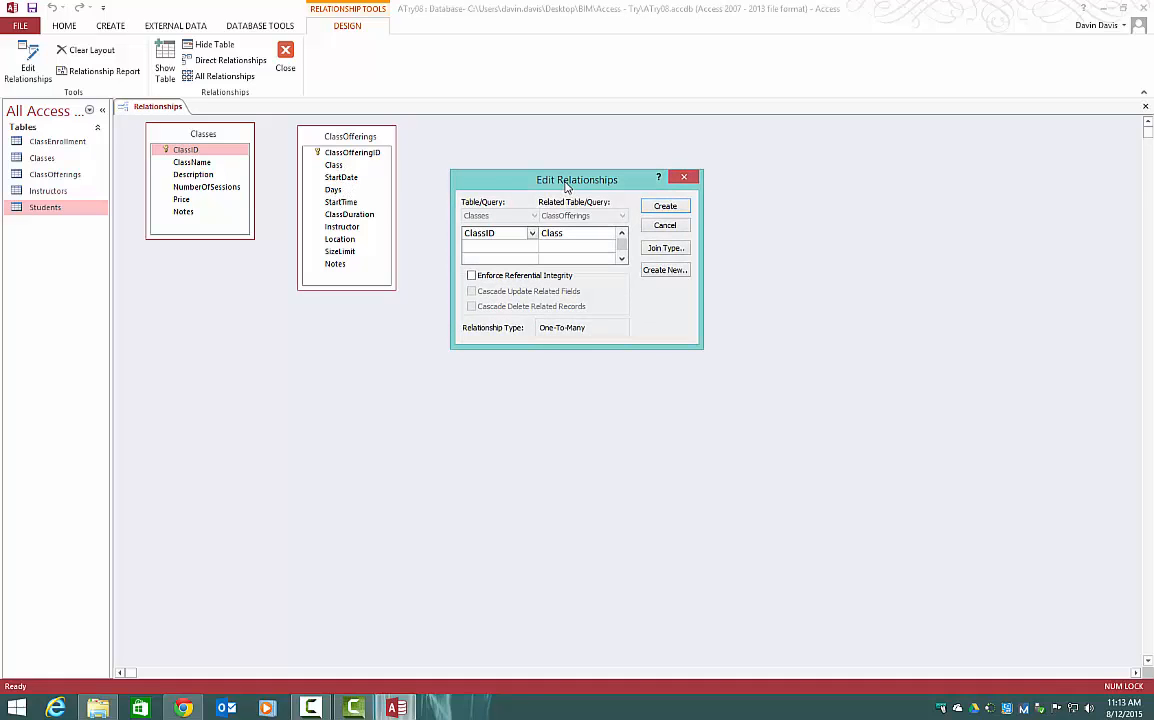
left_click_drag(569, 187, 593, 186)
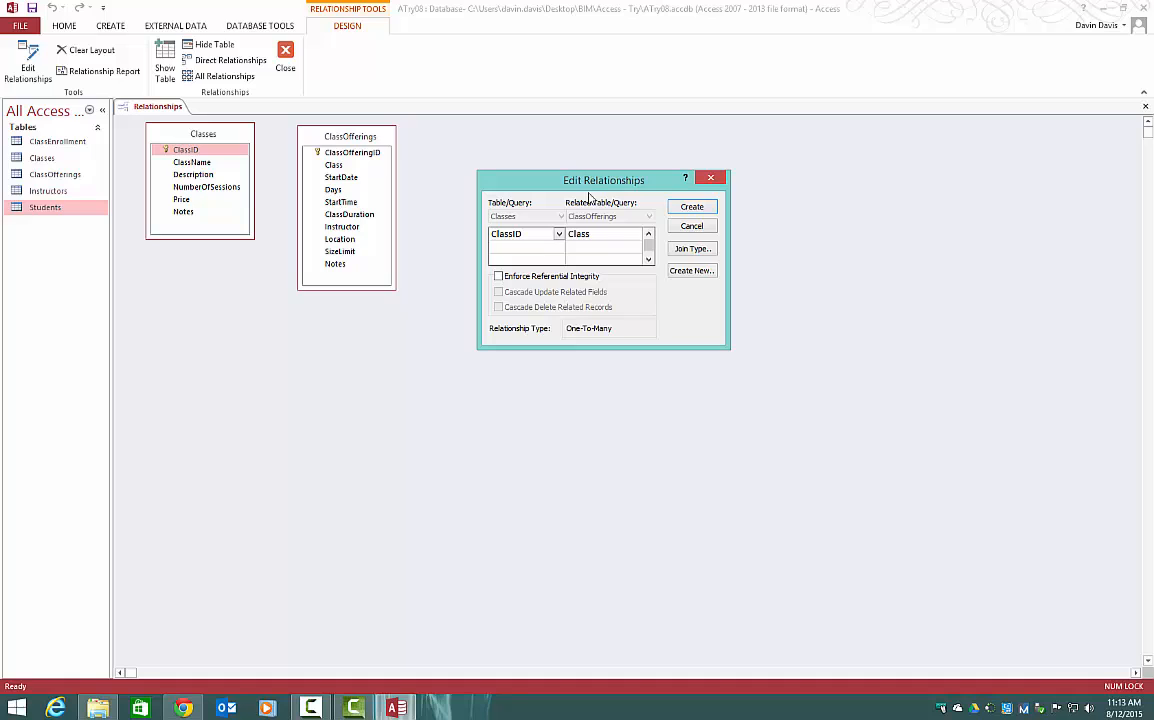
left_click(687, 210)
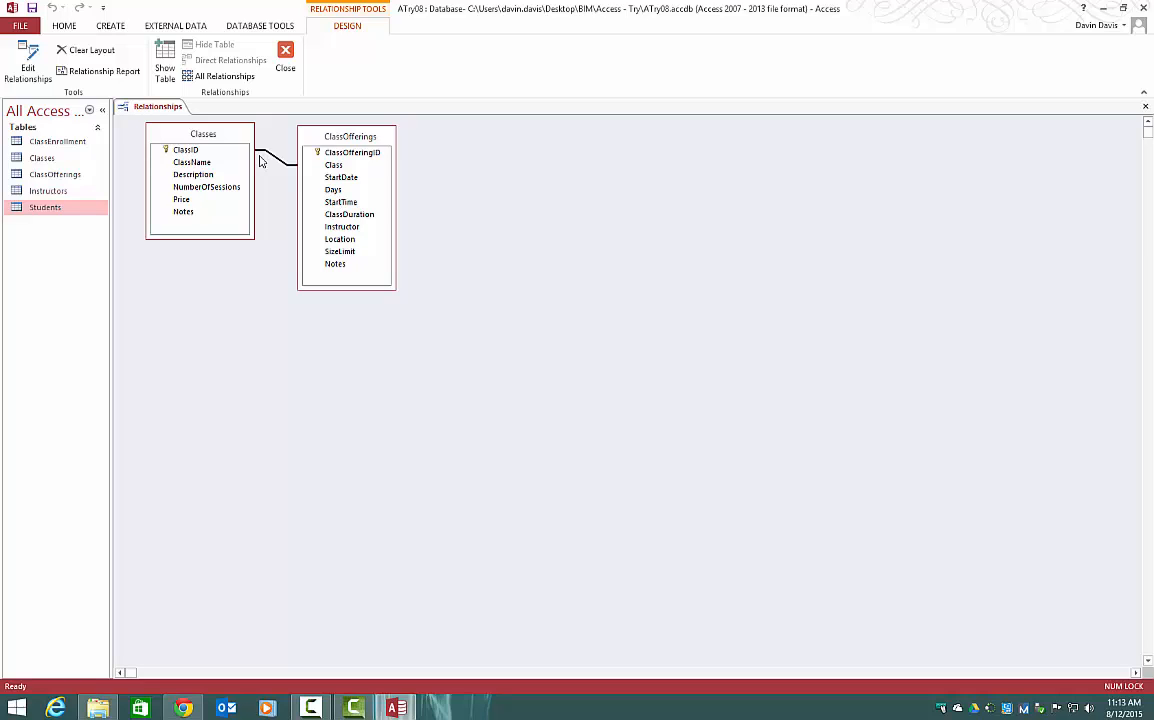
Step: Add the Students and ClassEnrollment tables to the relationships layout
left_click(161, 56)
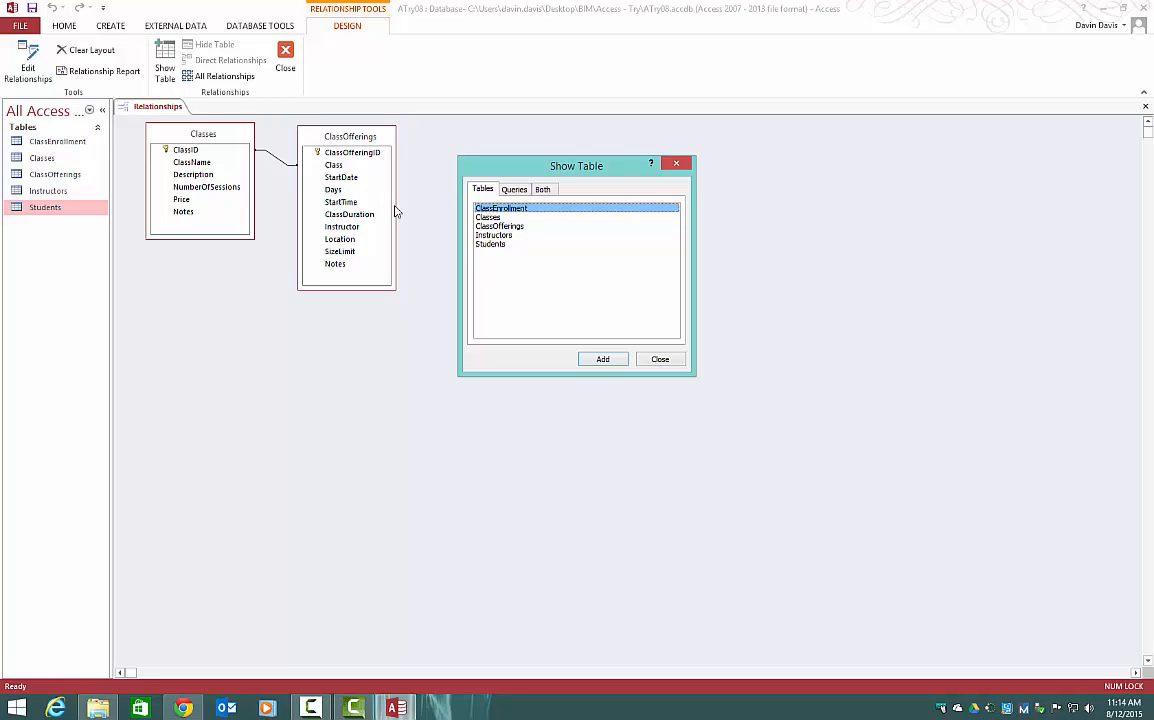
double_click(492, 244)
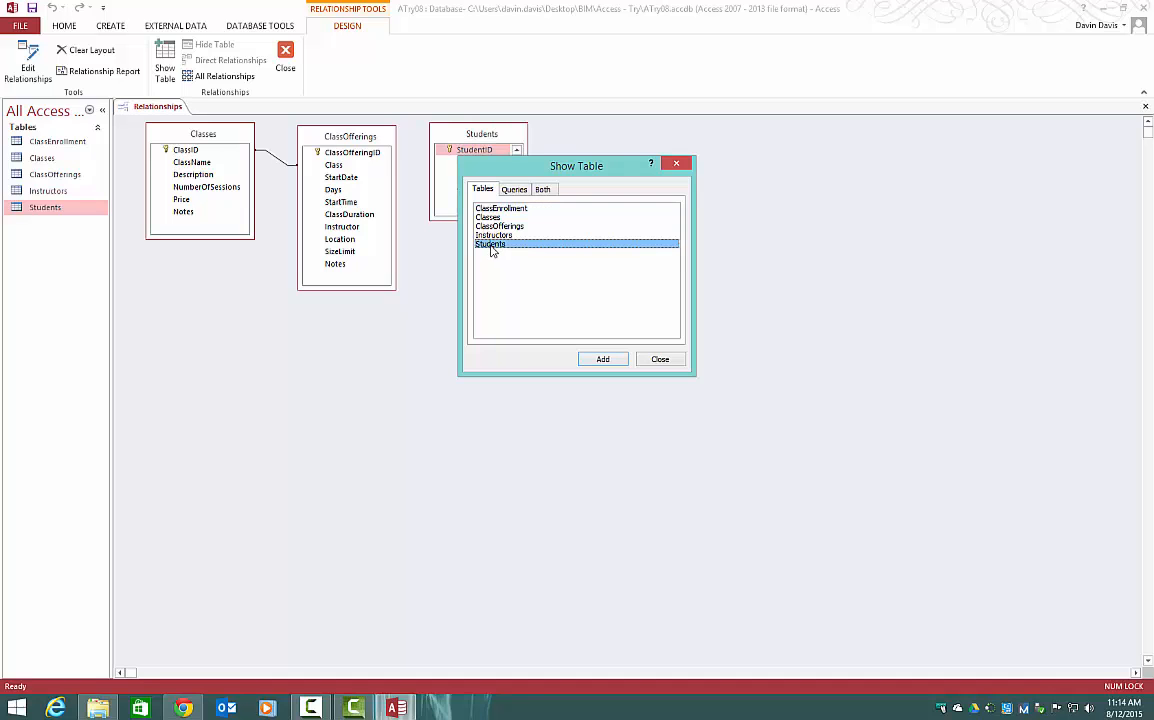
double_click(505, 209)
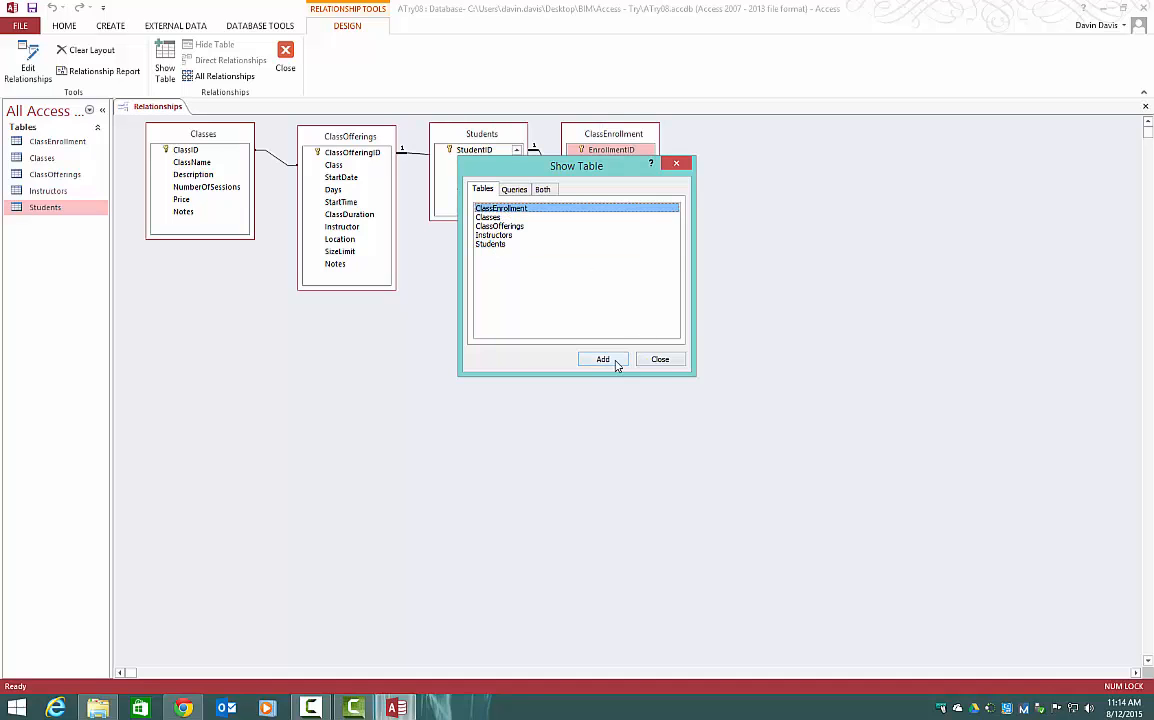
left_click(660, 359)
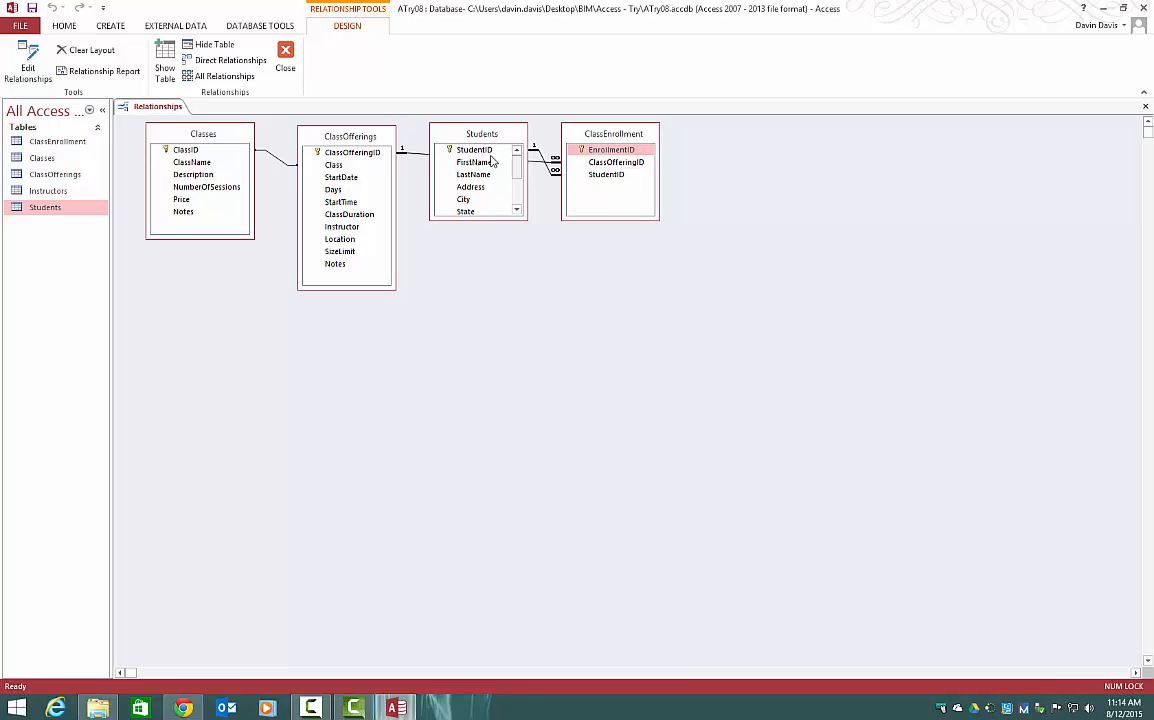
Step: Move the Students field list below the line joining ClassOfferings and ClassEnrollment, and enlarge it to show all its fields
left_click_drag(476, 134, 484, 222)
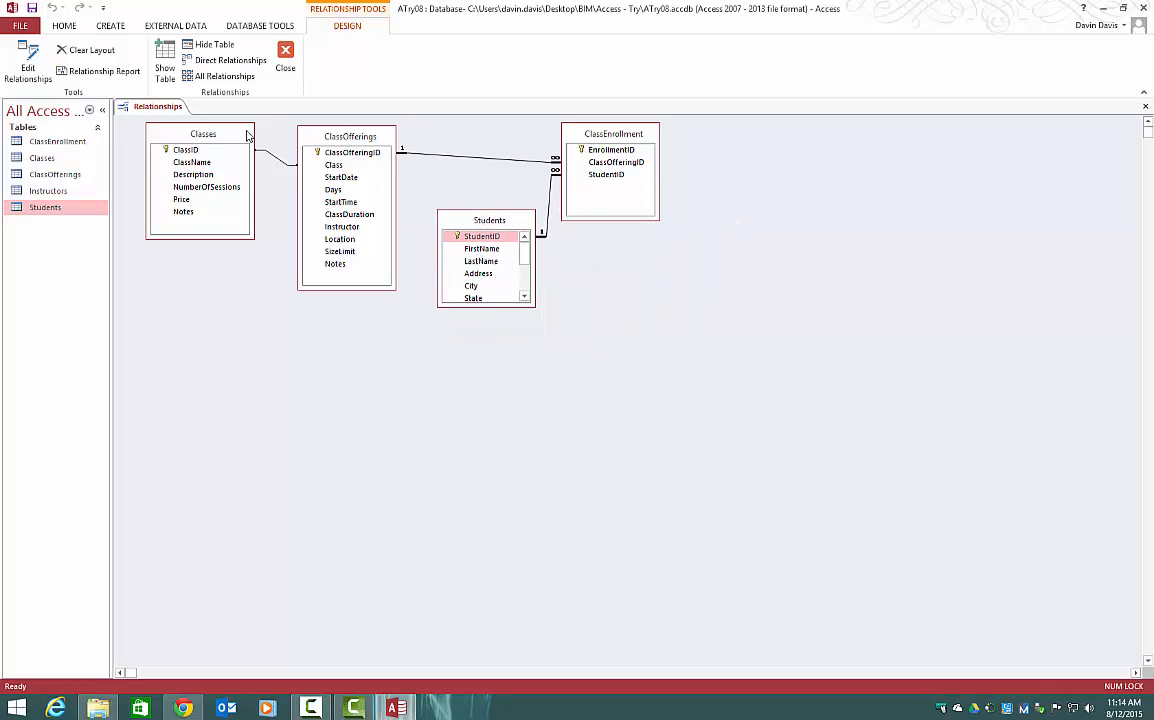
left_click_drag(225, 135, 222, 139)
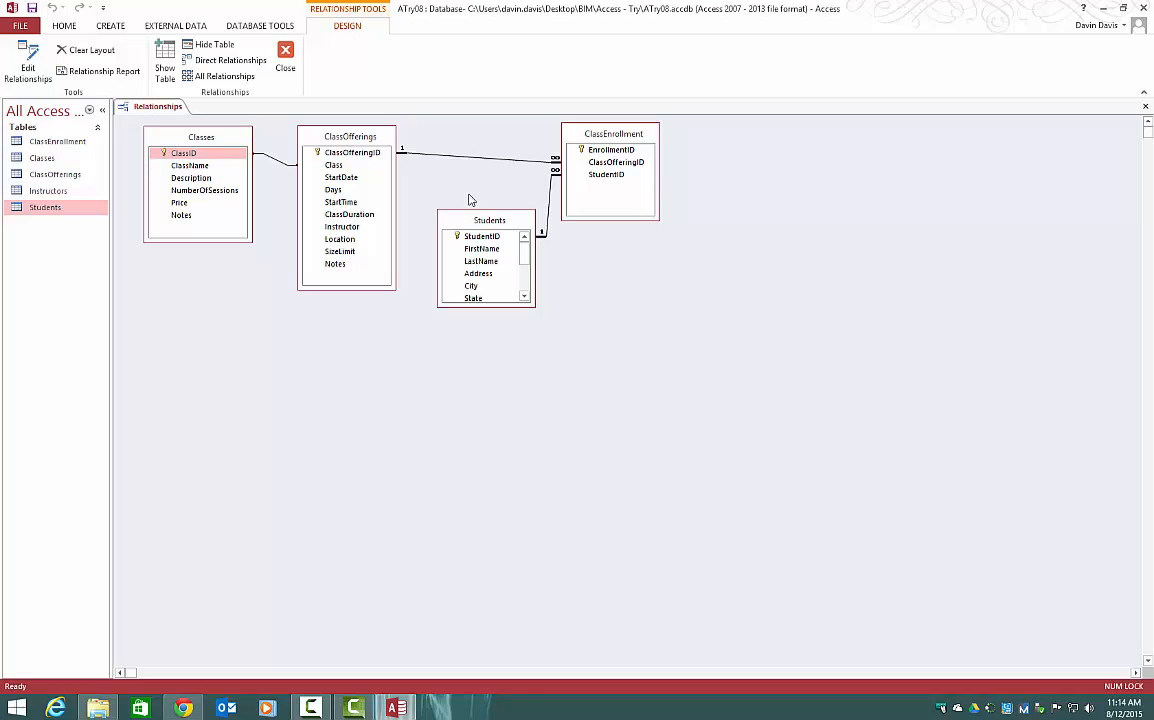
left_click_drag(475, 222, 519, 236)
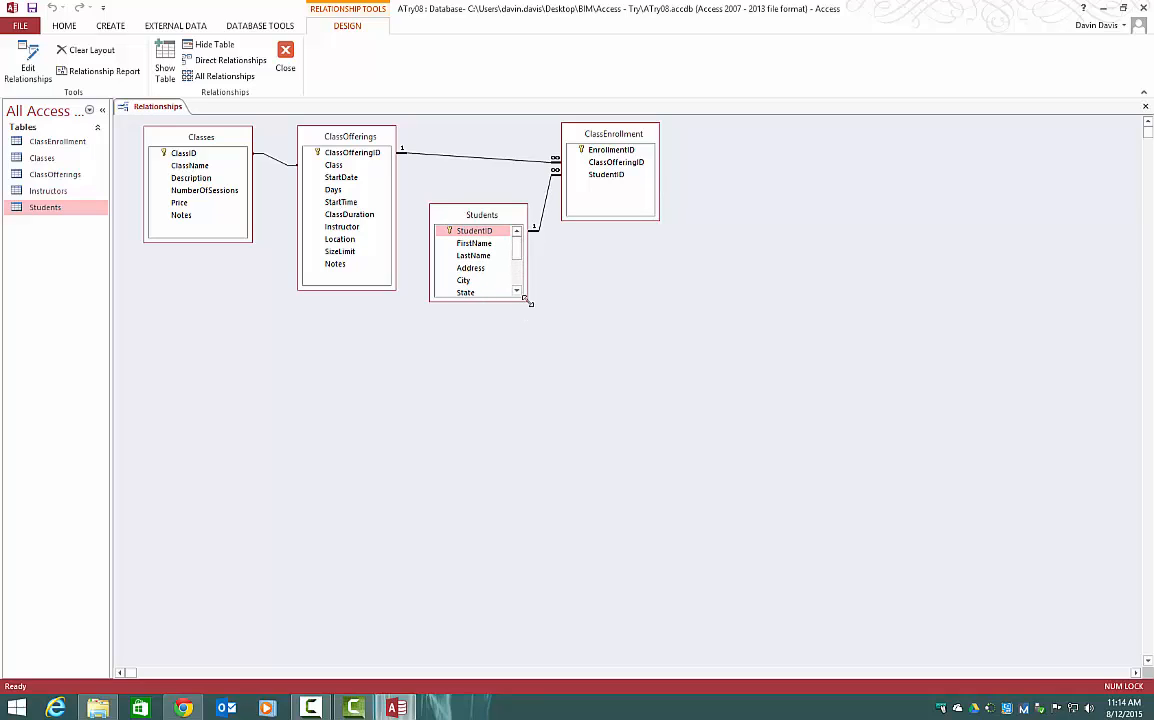
left_click_drag(527, 301, 530, 394)
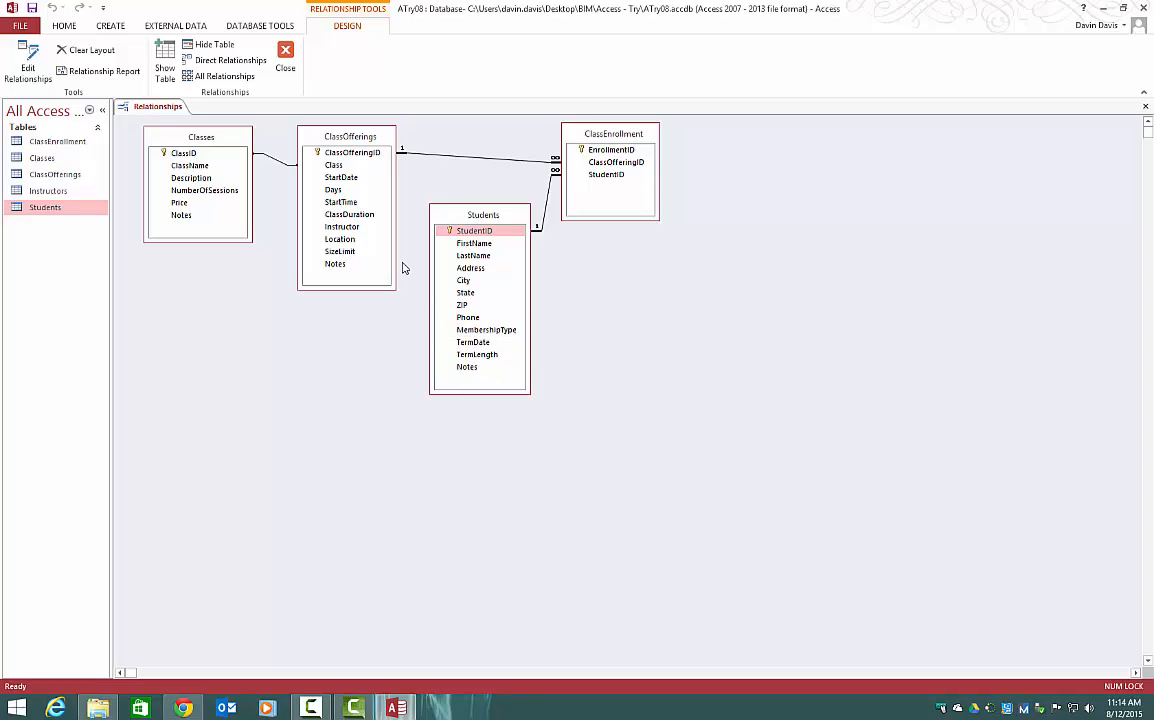
Step: Add the Instructors table to the relationships layout and enlarge its field list to show all fields
left_click(161, 62)
double_click(493, 234)
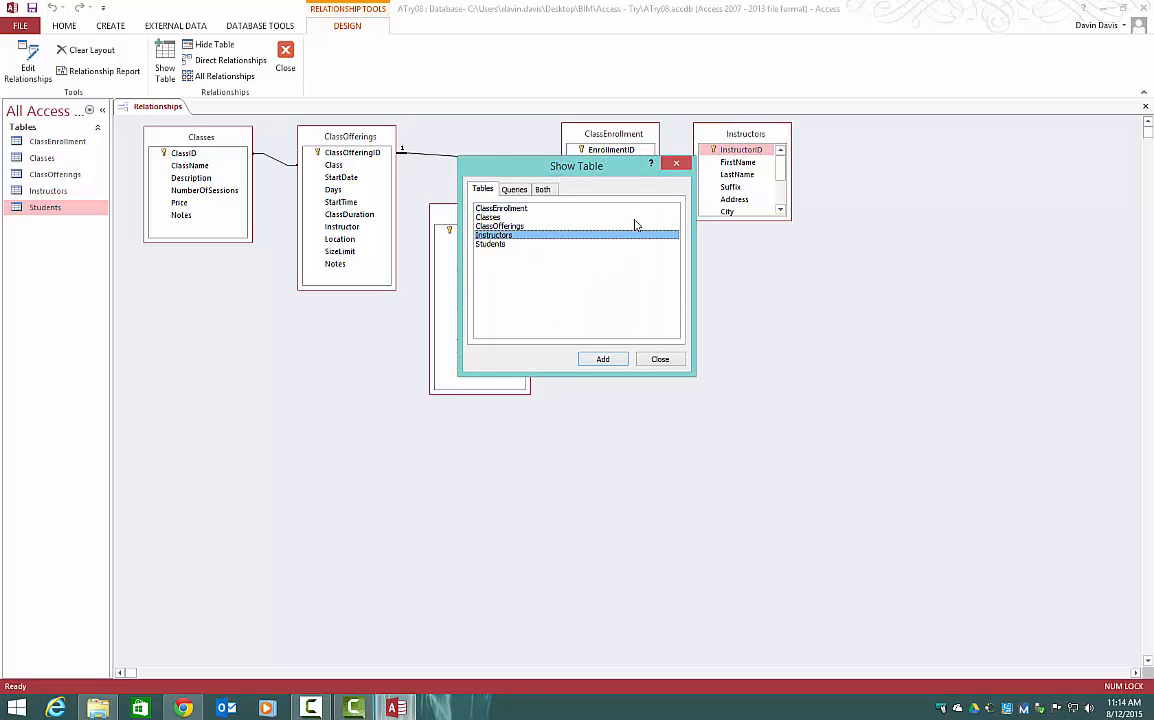
left_click(659, 360)
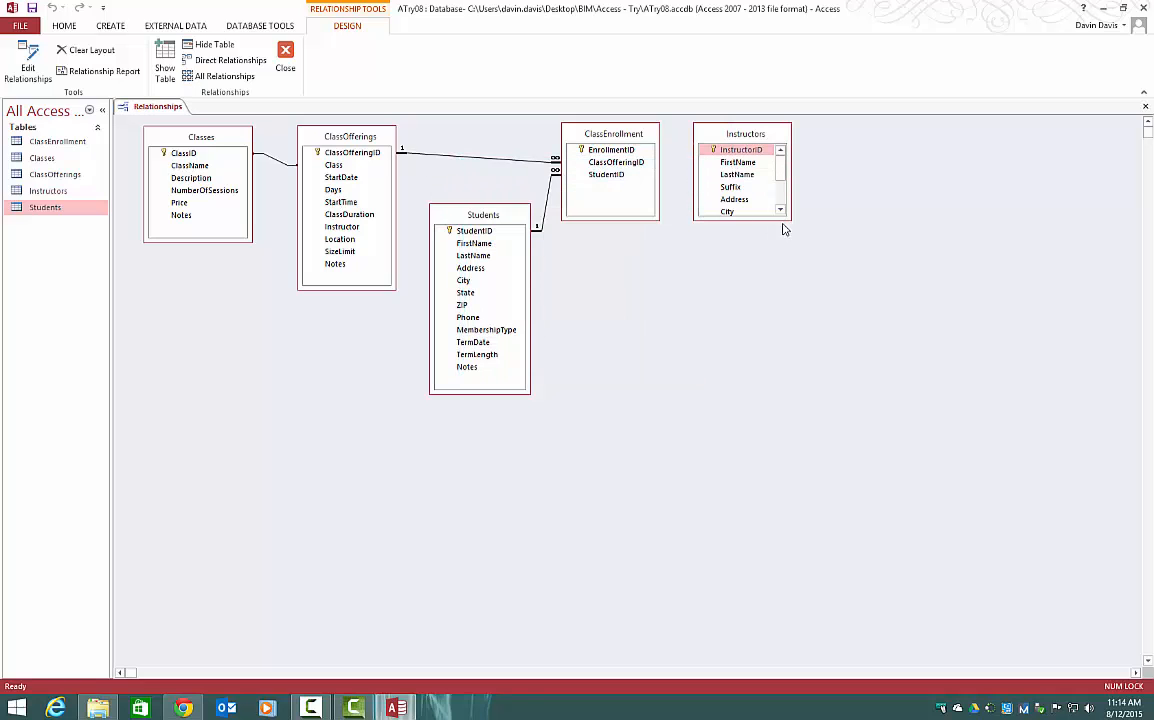
left_click_drag(789, 218, 843, 353)
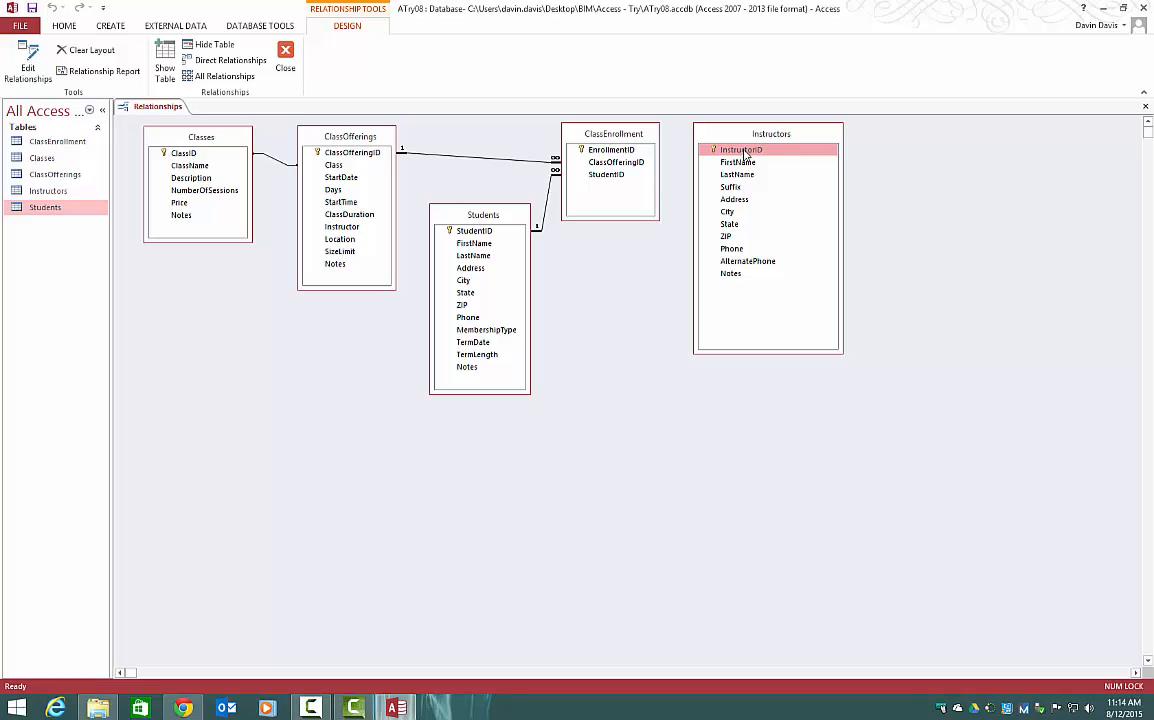
Step: Create a relationship from InstructorID in Instructors to Instructor in ClassOfferings, enforcing referential integrity with cascade update and cascade delete
left_click_drag(744, 153, 341, 230)
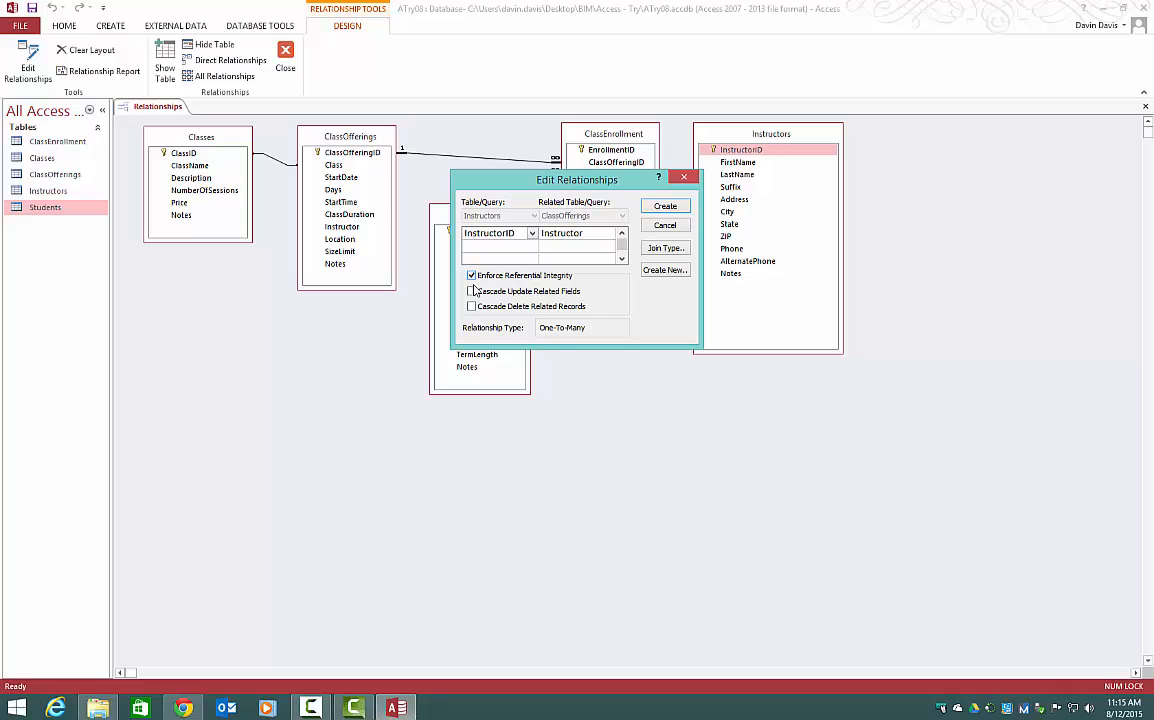
left_click(472, 291)
left_click(472, 306)
left_click_drag(545, 182, 645, 373)
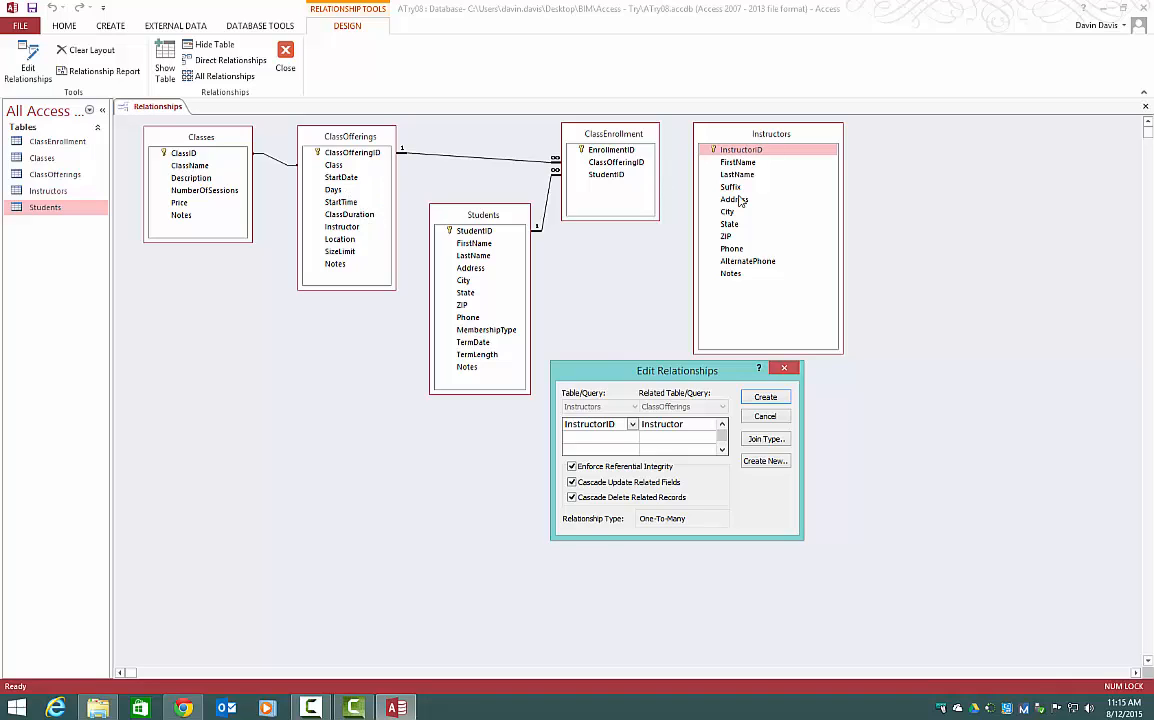
left_click(766, 398)
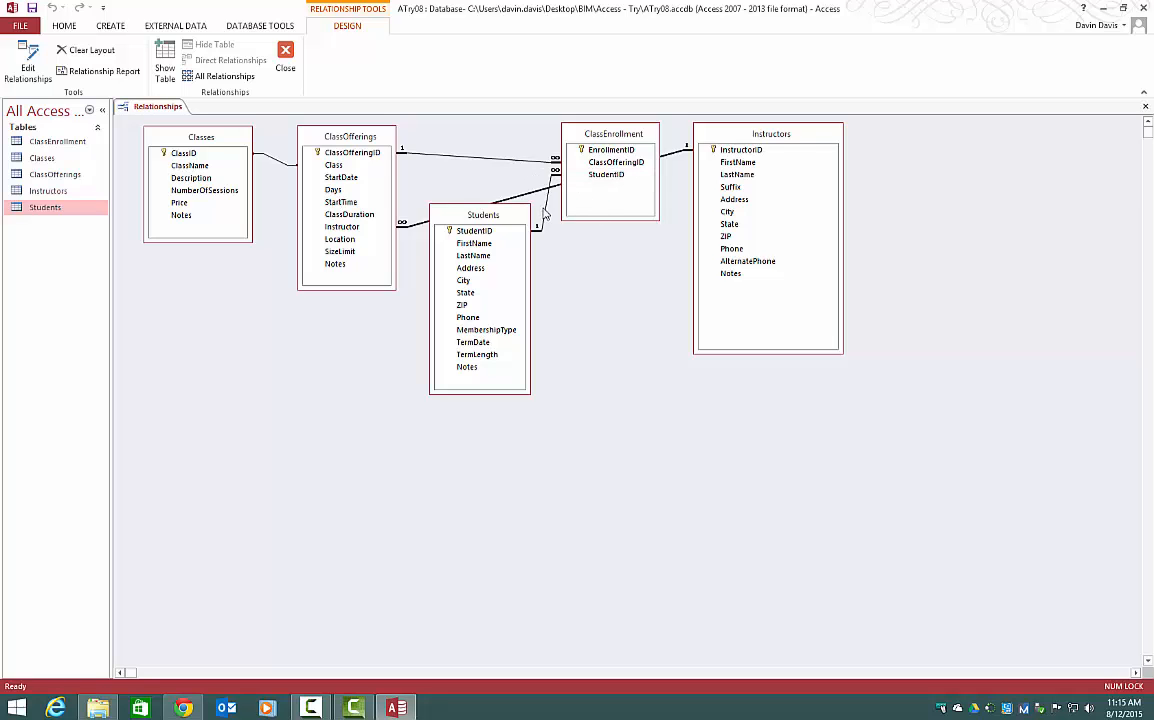
Step: Move the Instructors field list below Classes and shift ClassOfferings slightly away from Classes so the relationship lines are clear
left_click_drag(773, 138, 241, 345)
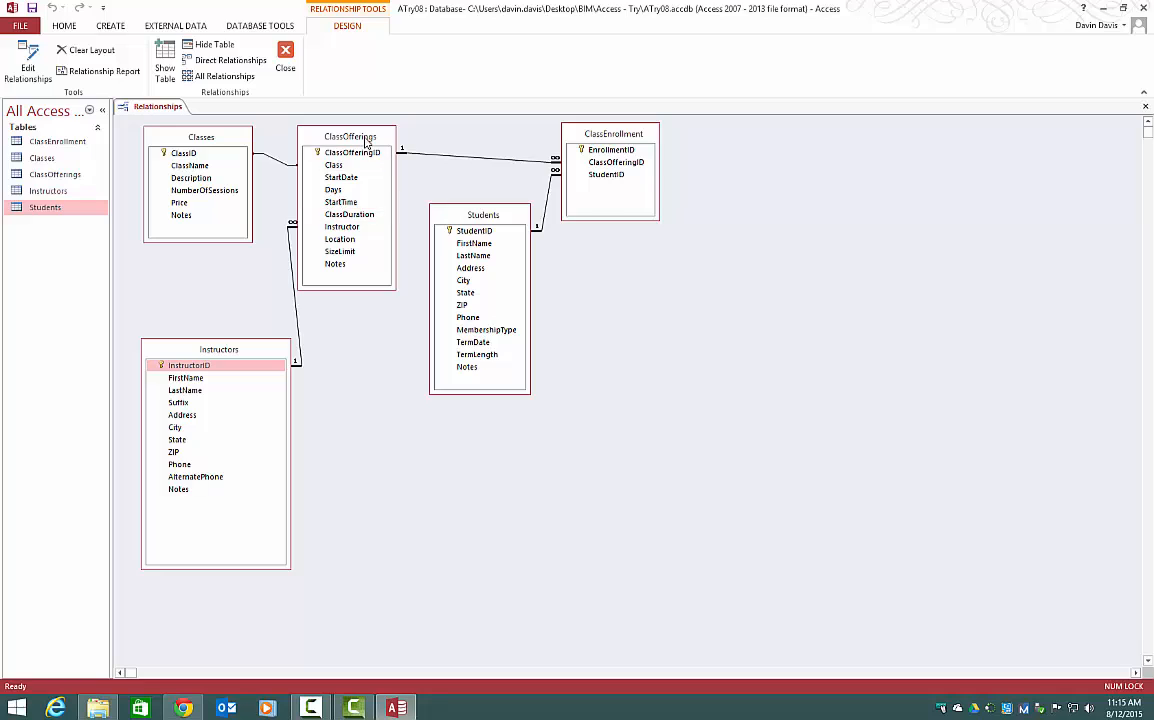
left_click_drag(393, 143, 412, 137)
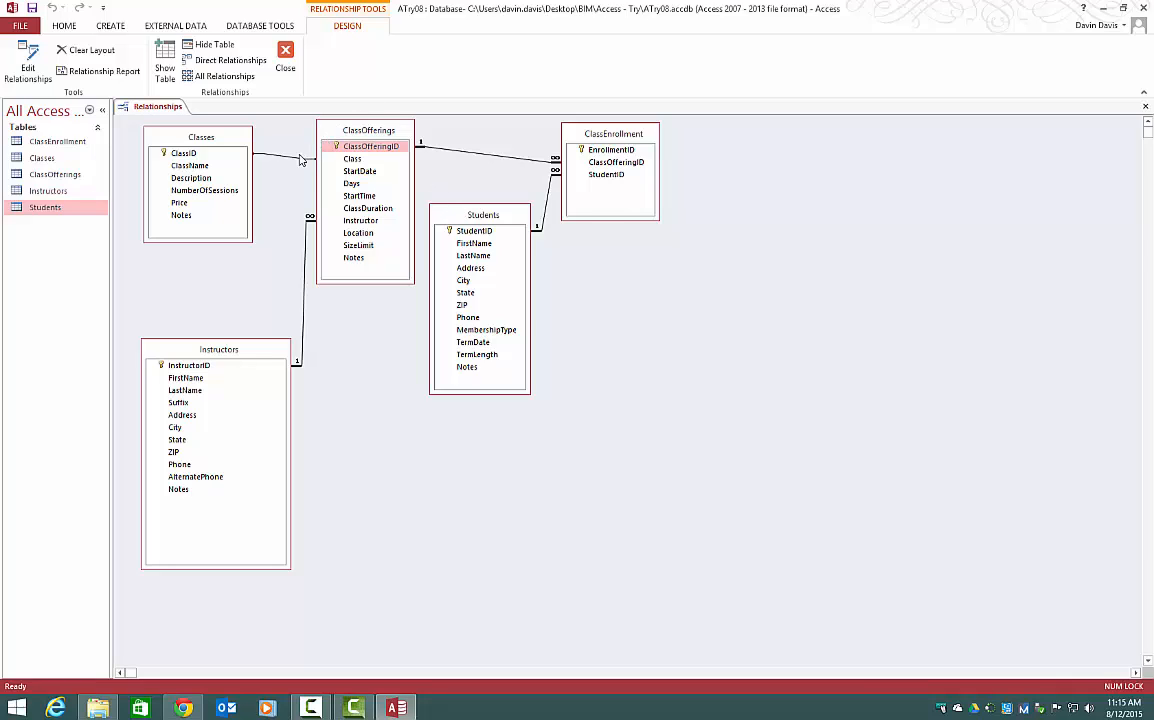
Step: Edit the relationship between Classes and ClassOfferings to enforce referential integrity with cascade update and cascade delete
left_click(268, 154)
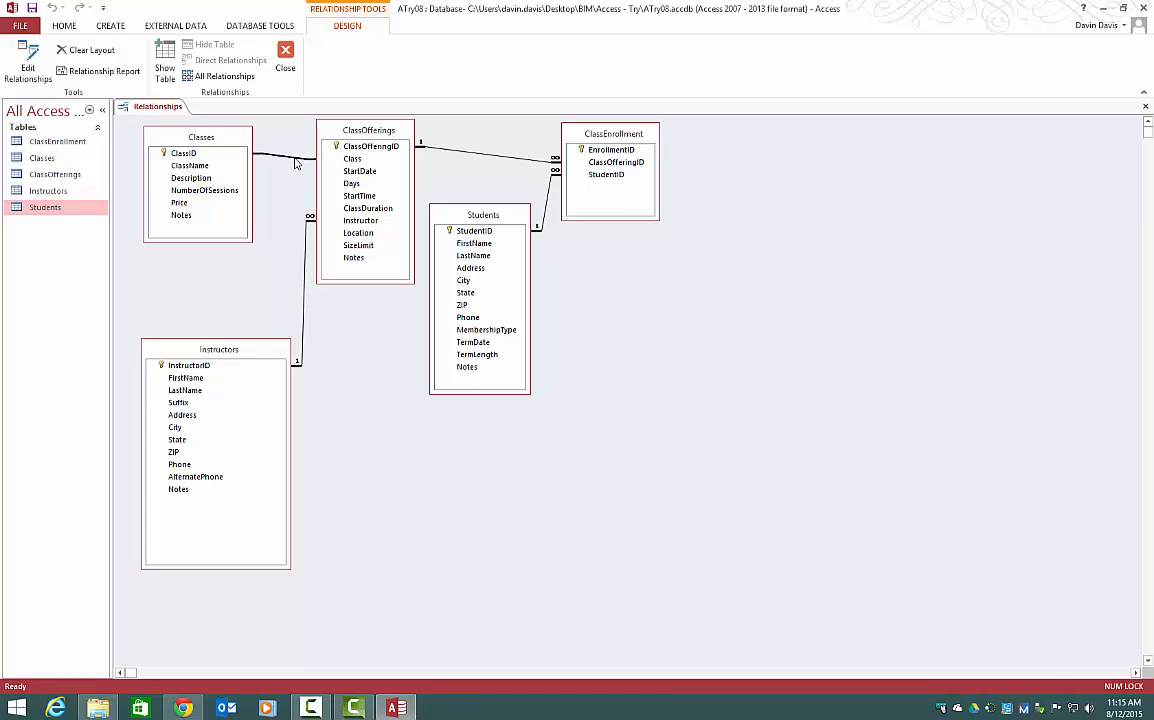
left_click(418, 147)
left_click(280, 158)
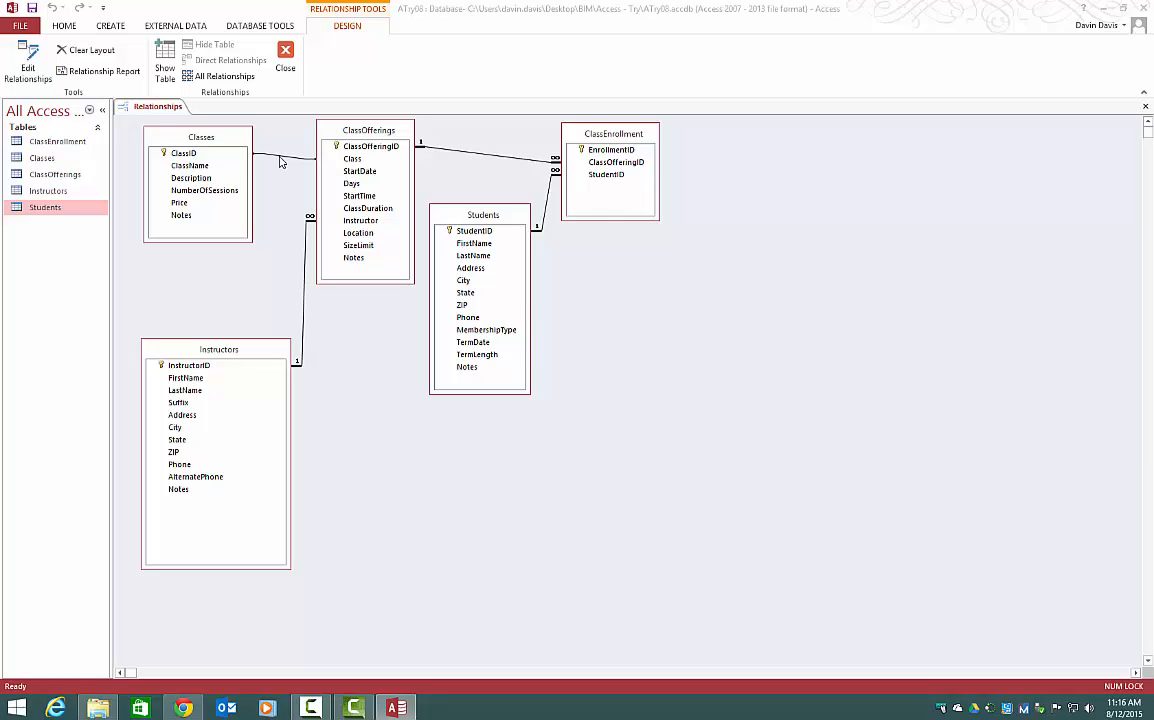
double_click(281, 159)
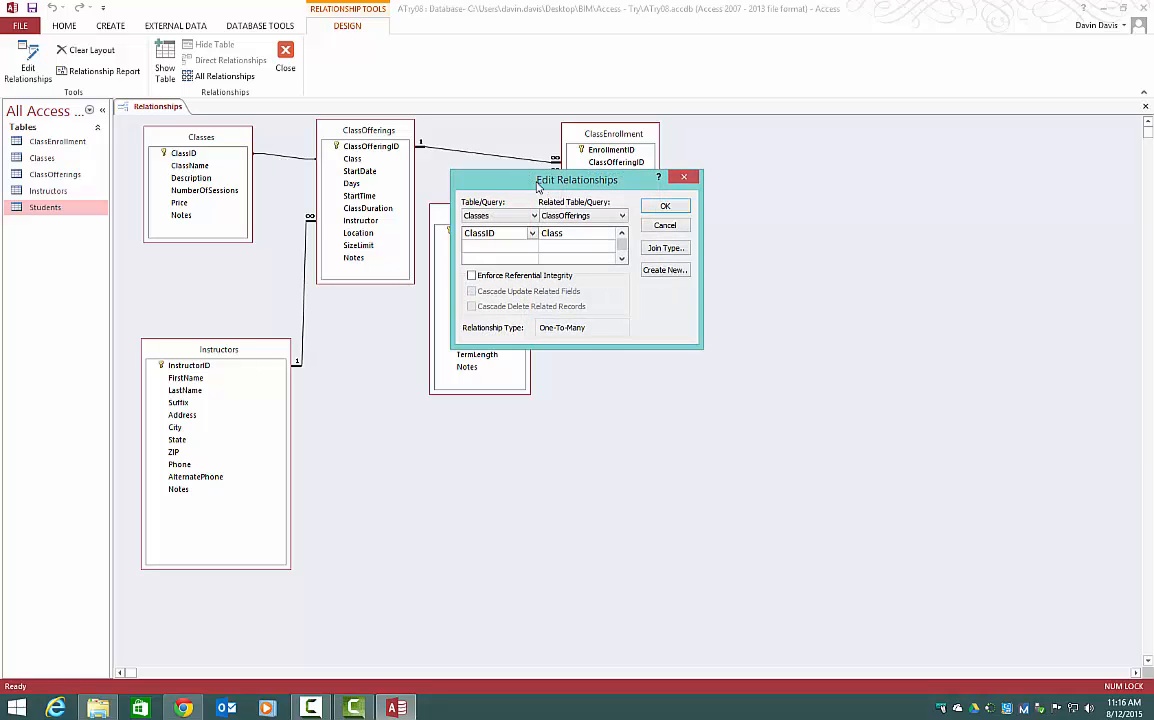
left_click_drag(533, 183, 645, 209)
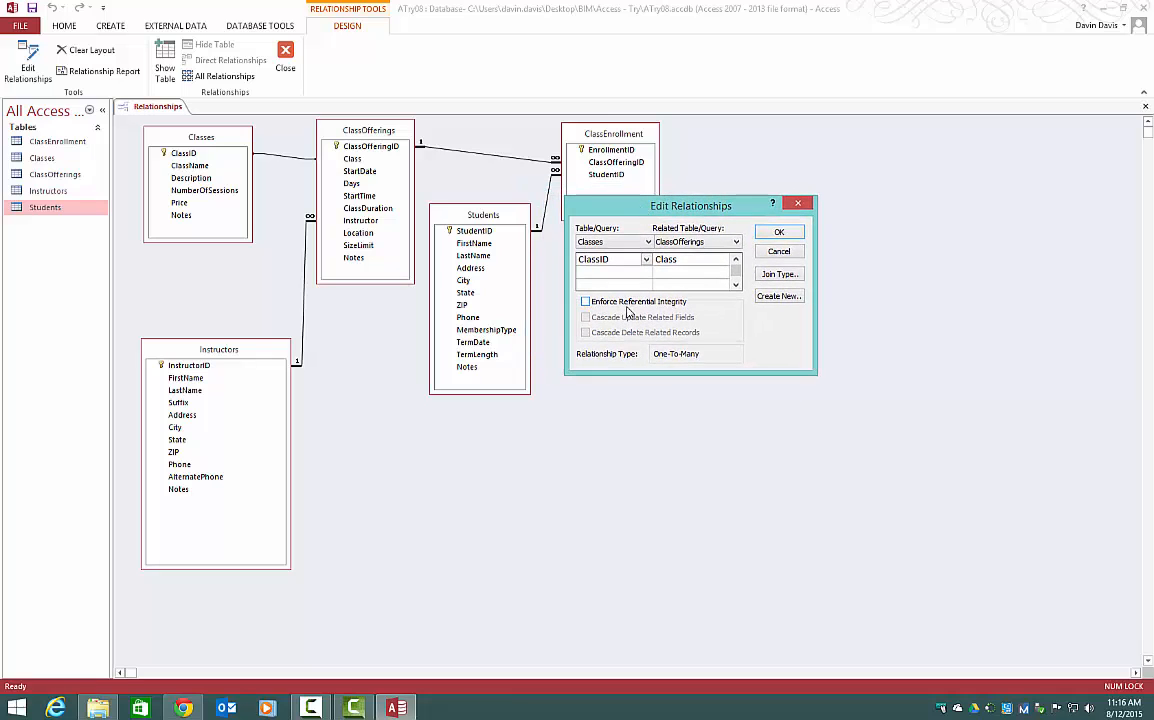
left_click(626, 302)
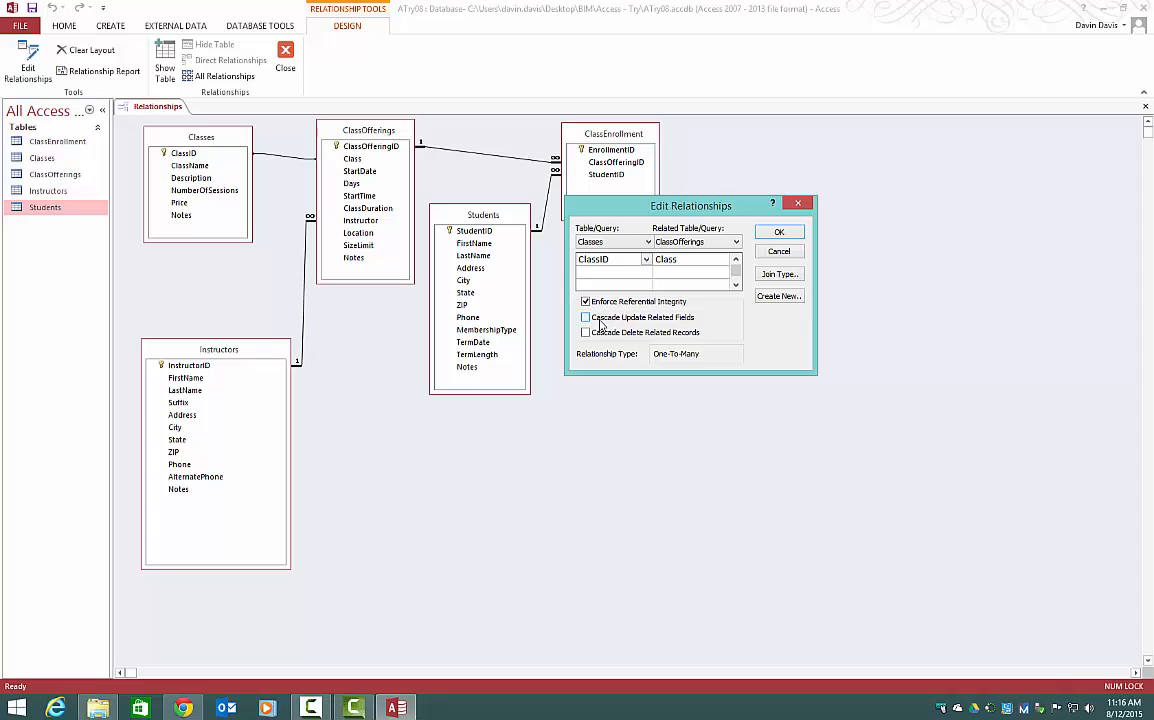
left_click(598, 318)
left_click(600, 335)
left_click(779, 232)
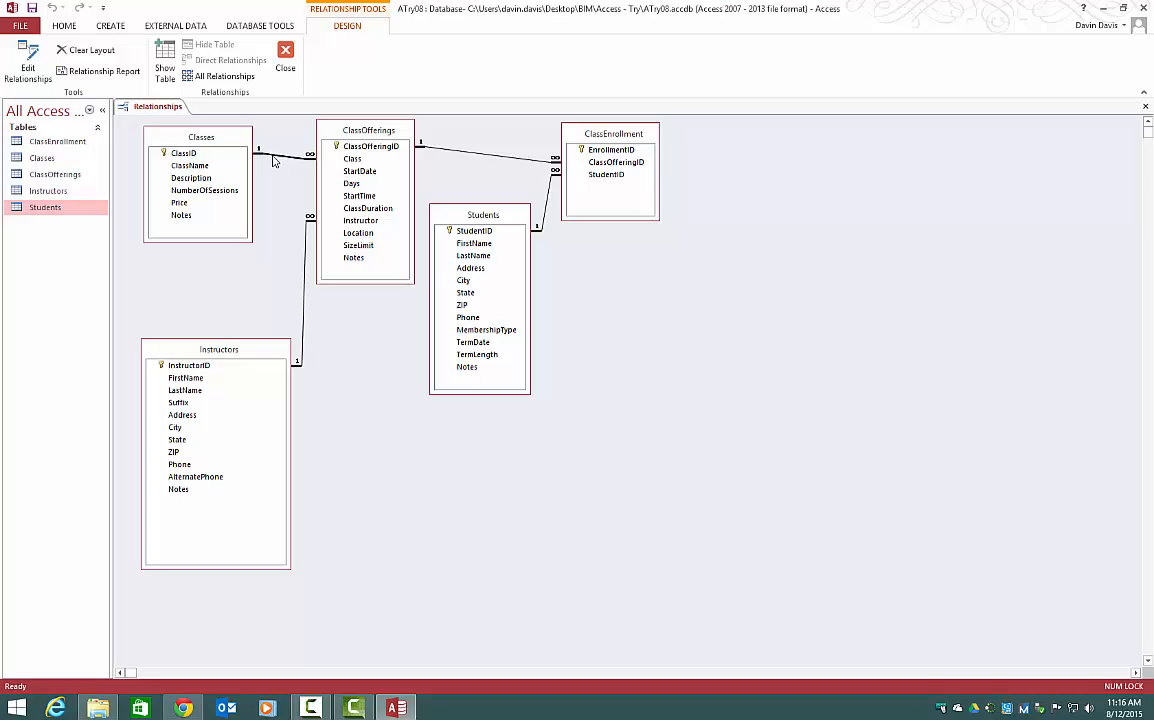
Step: Delete the relationship between Classes and ClassOfferings and recreate it from ClassID to Class without enforcing referential integrity
right_click(276, 158)
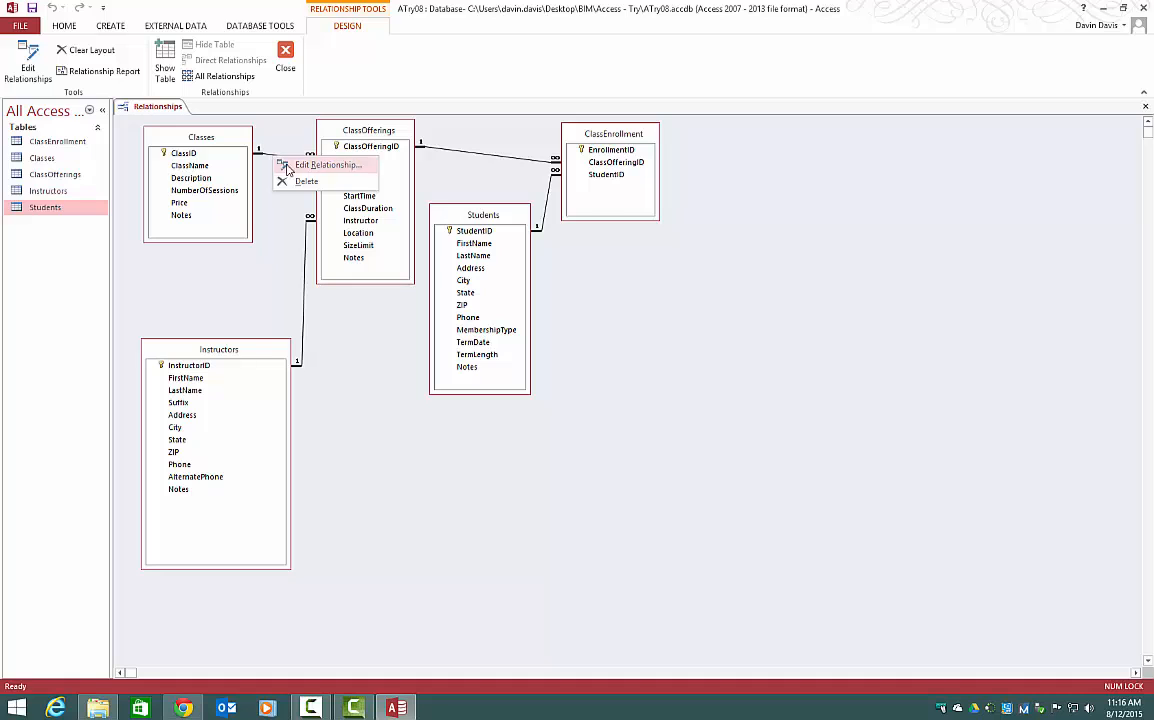
left_click(290, 183)
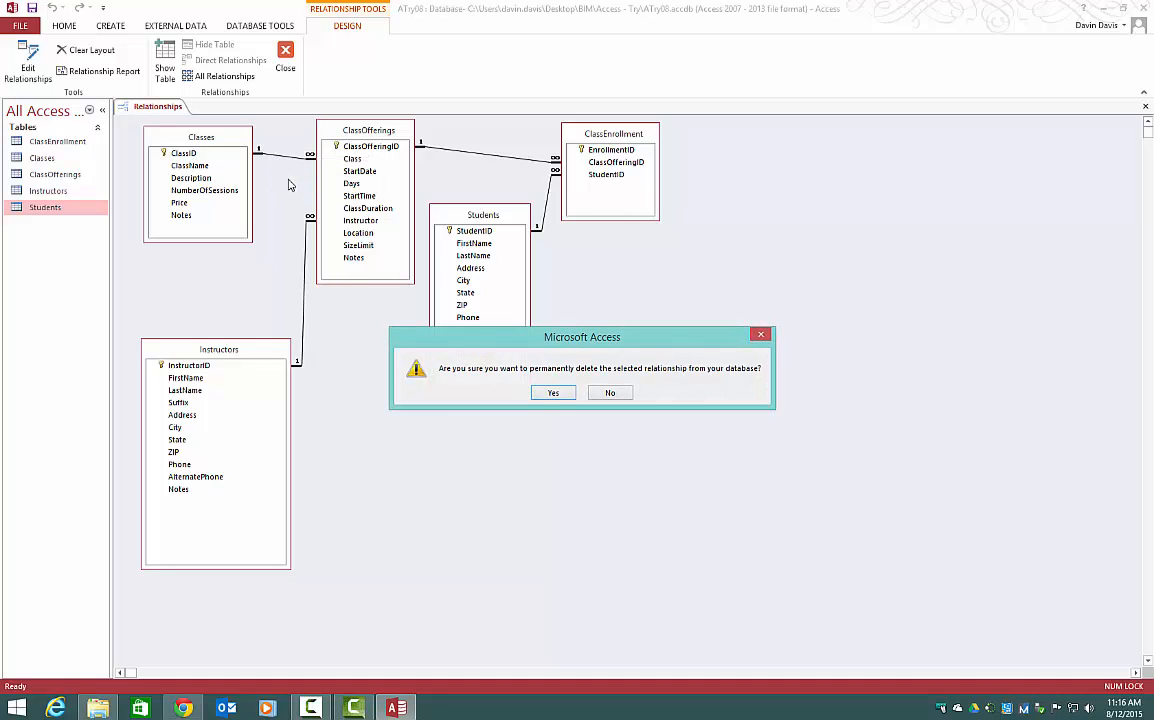
left_click(560, 394)
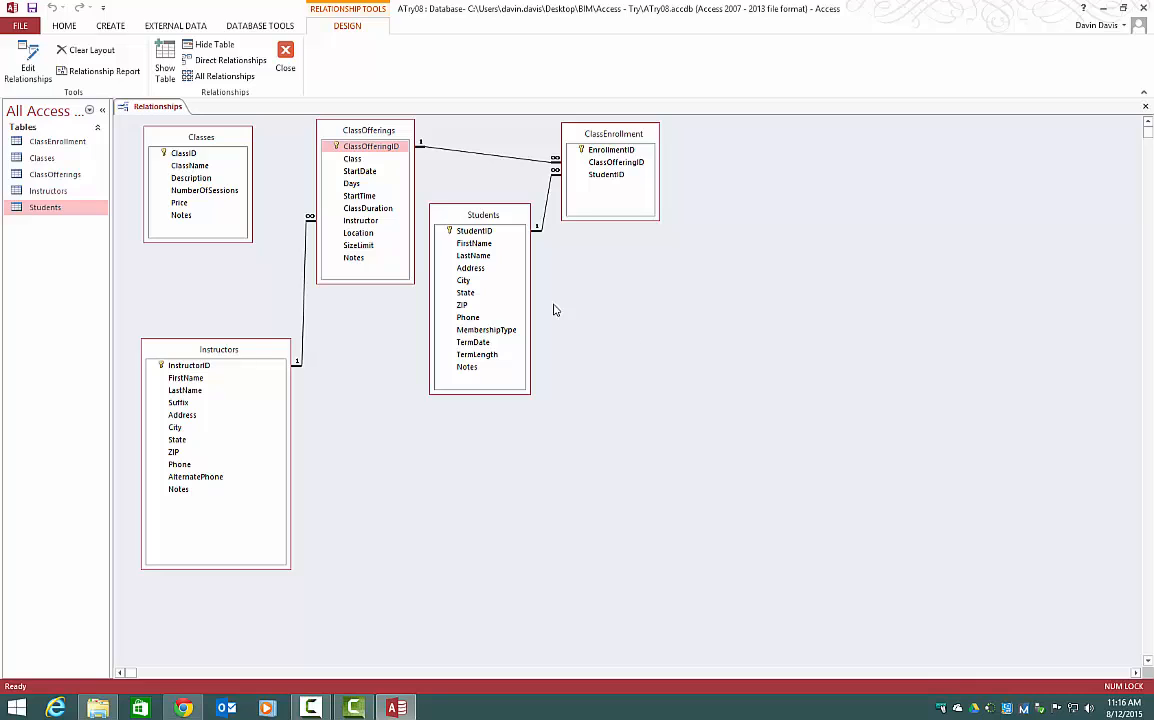
left_click_drag(183, 153, 352, 160)
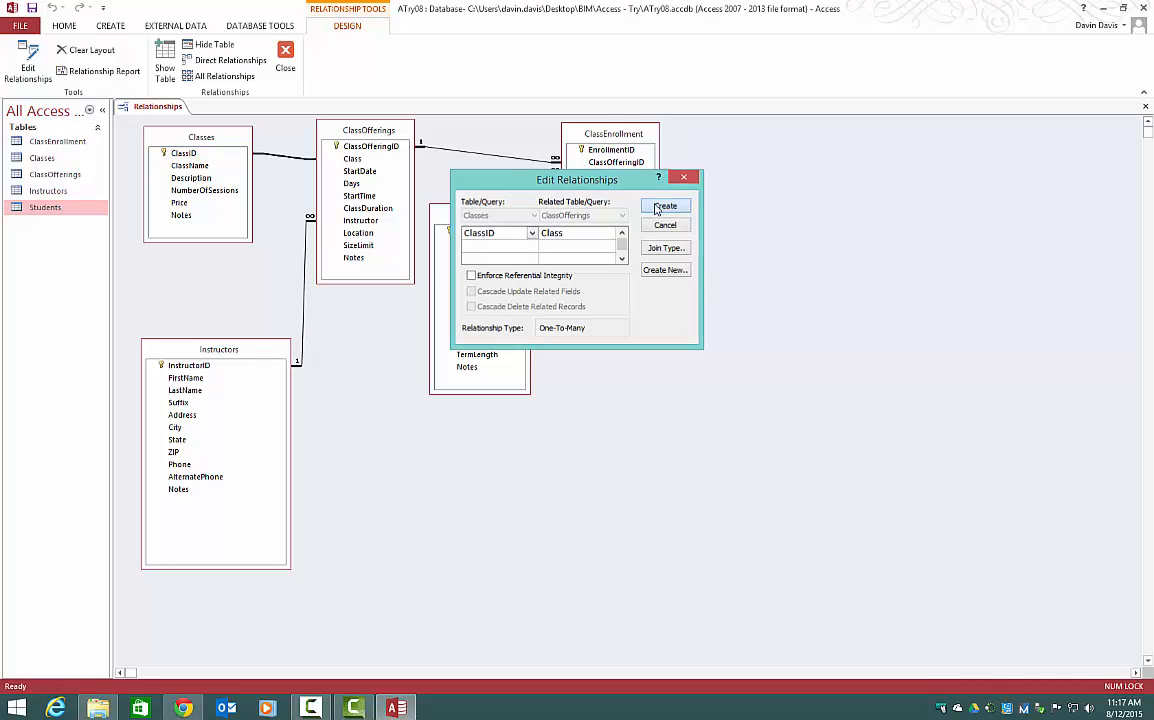
left_click(657, 208)
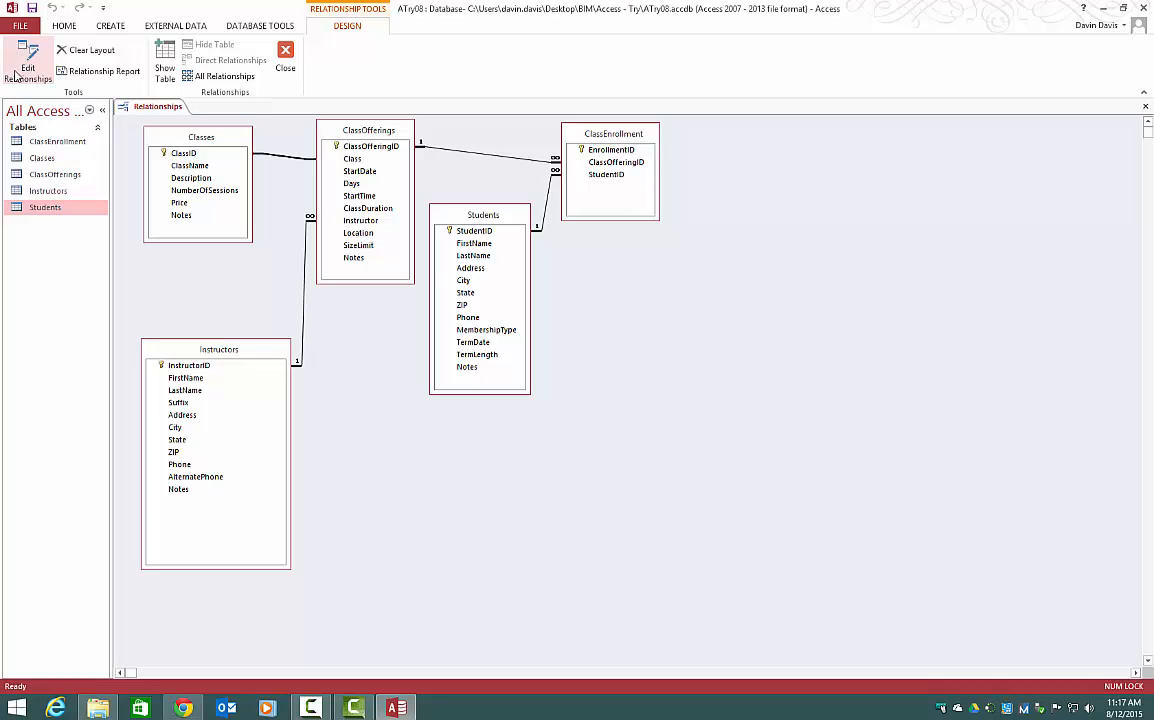
Step: Open the Classes table and examine the related class offerings under its first two records, collapsing them when done
double_click(40, 158)
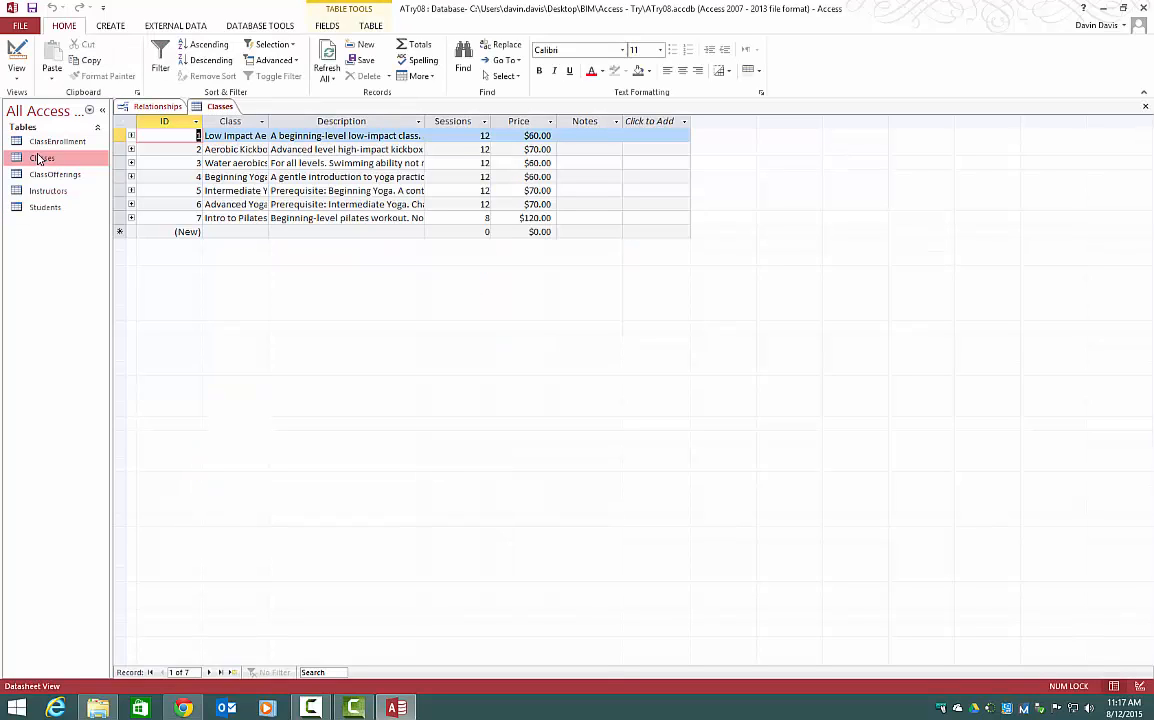
left_click(131, 136)
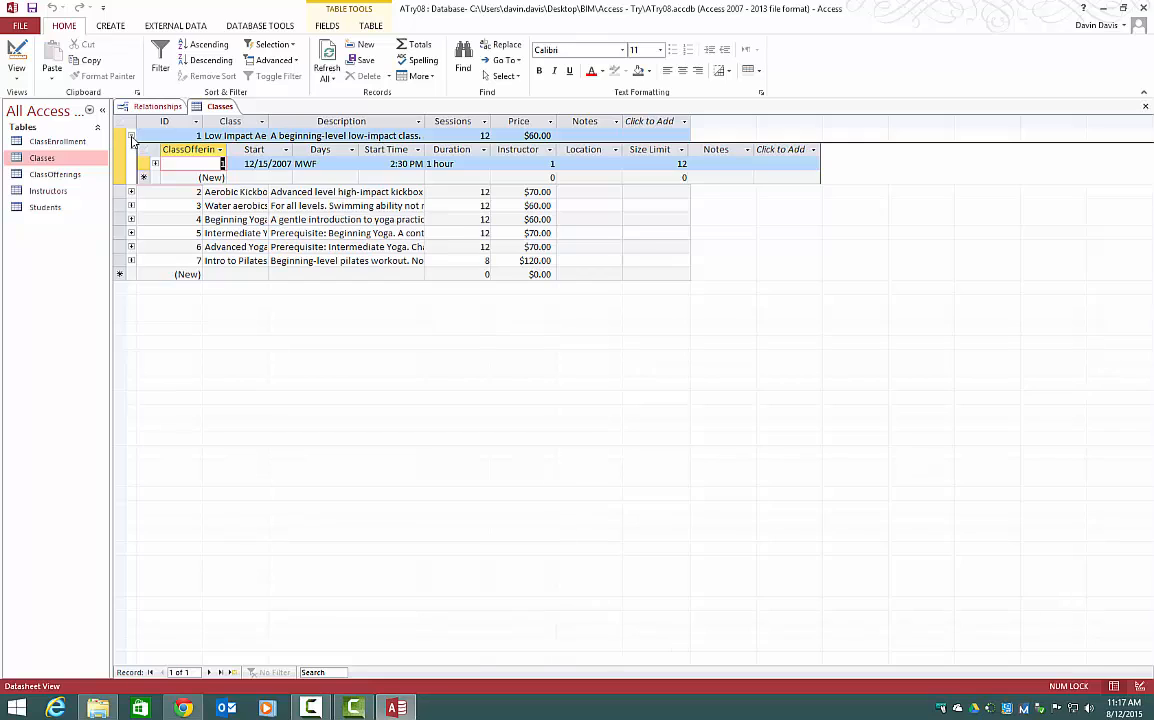
left_click(131, 136)
left_click(131, 136)
left_click(131, 136)
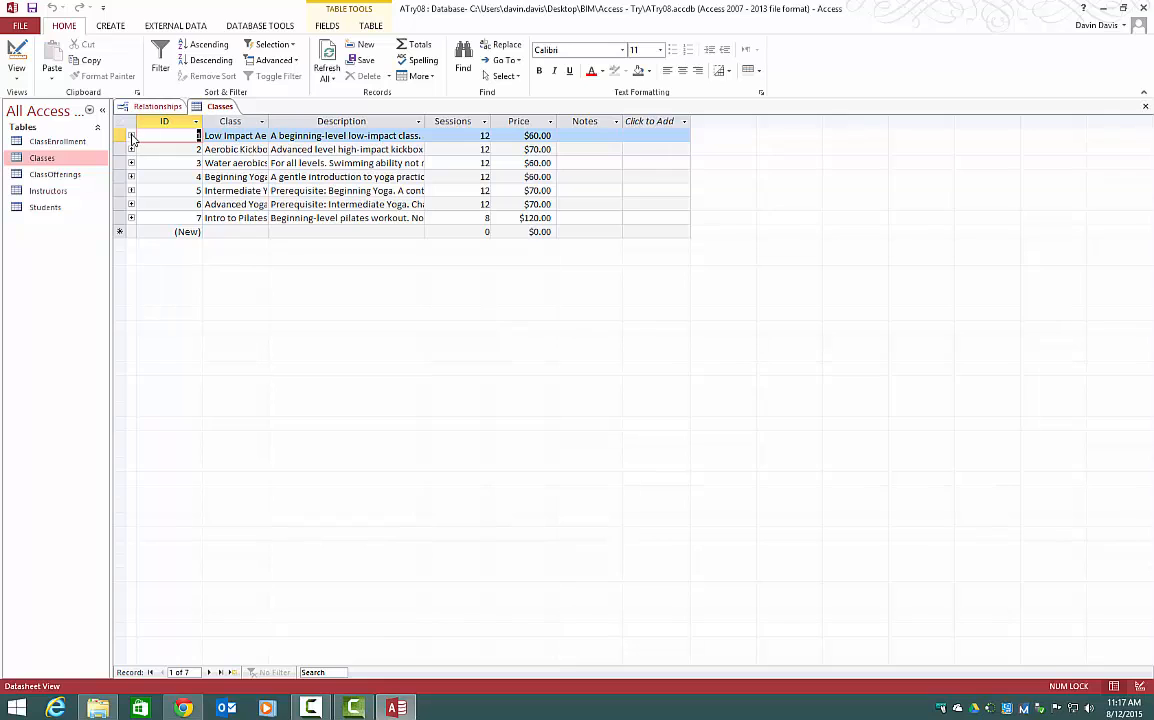
left_click(131, 136)
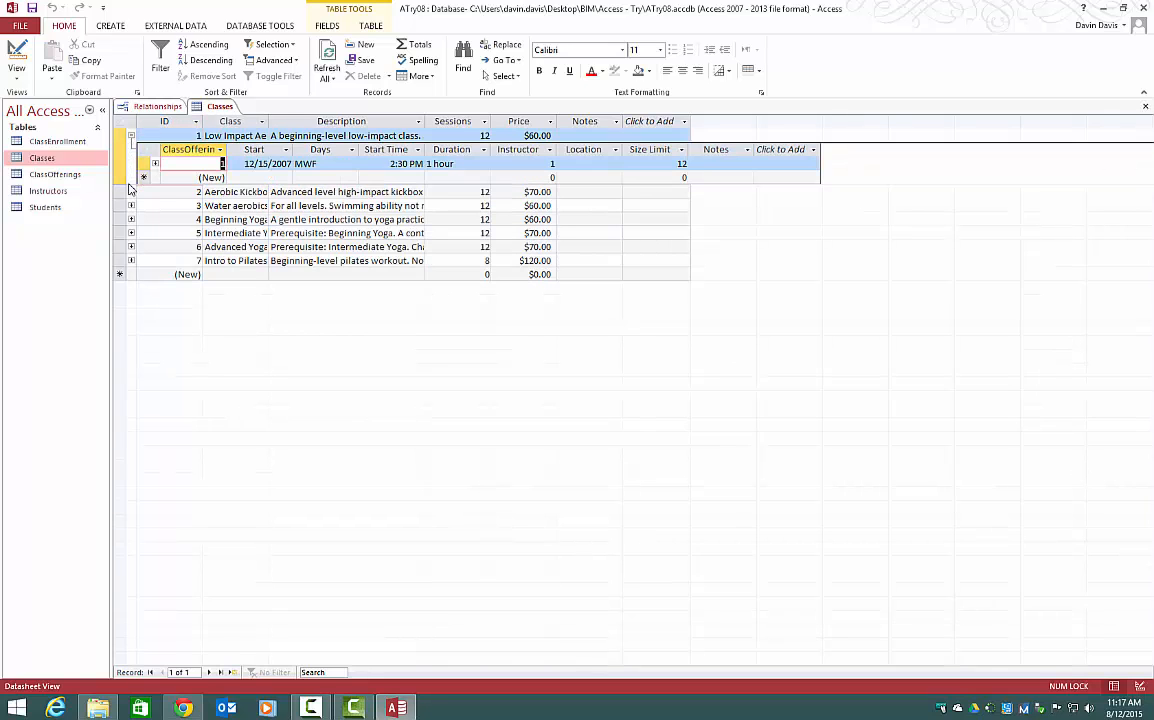
left_click(131, 191)
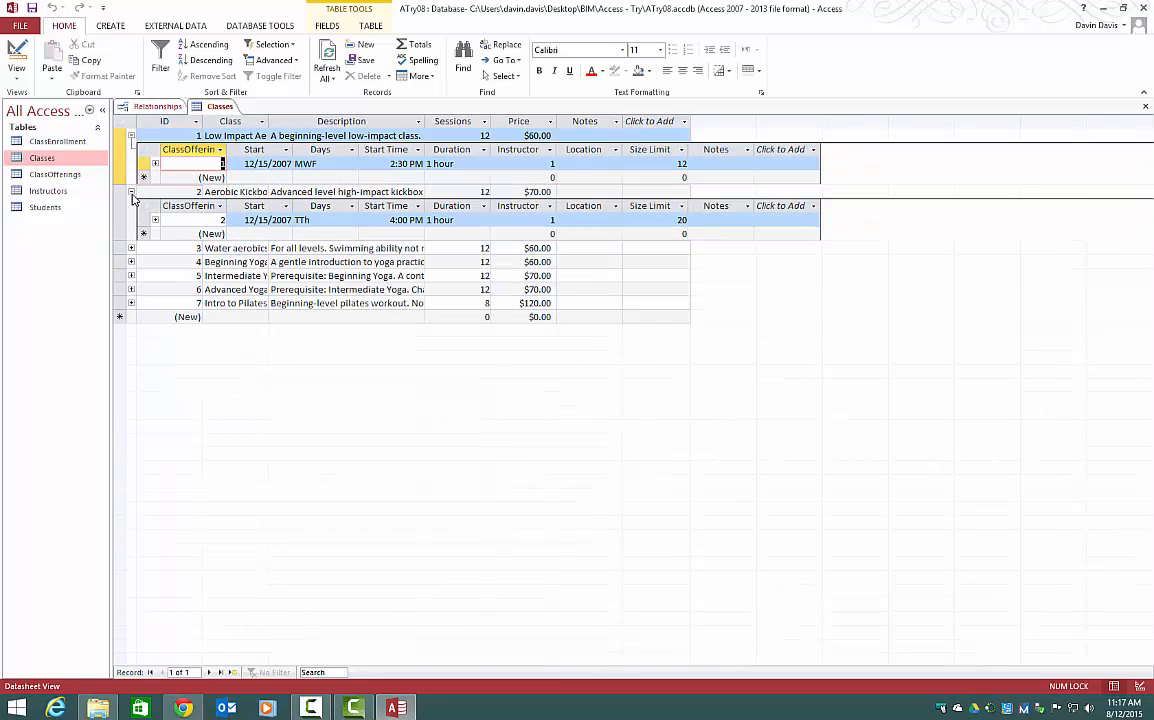
left_click(131, 191)
left_click(131, 135)
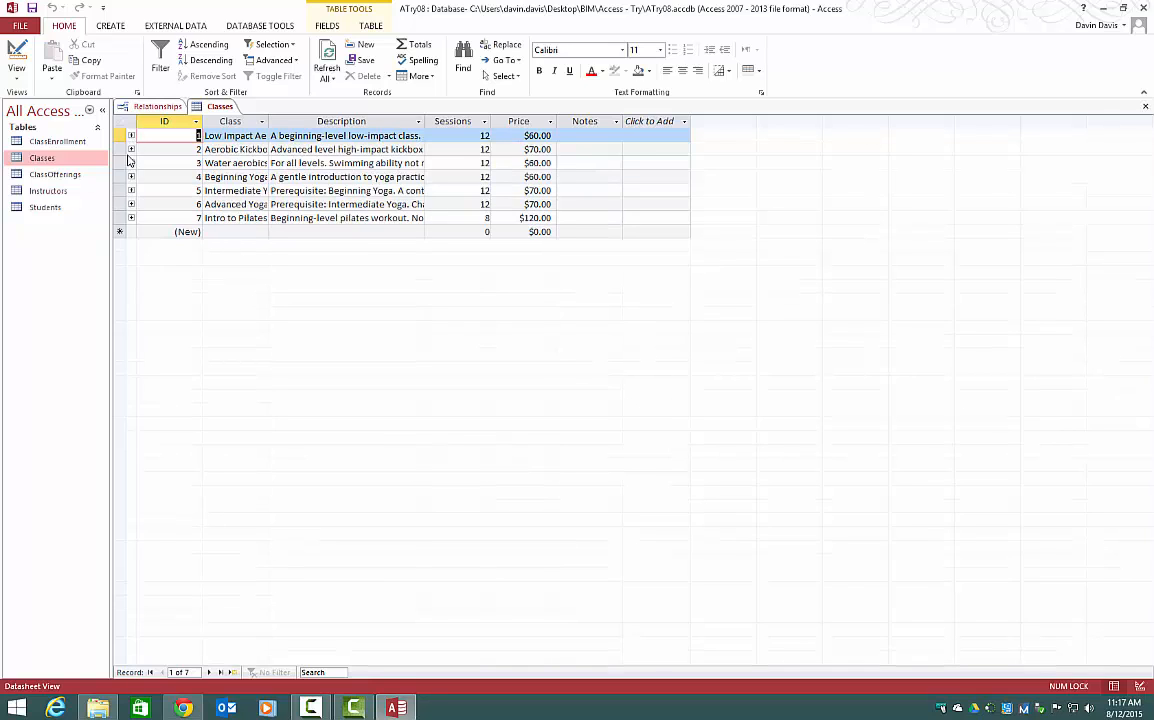
Step: Examine the enrollment subdatasheet nested under the first class's offering, collapse the record and close the Classes table
left_click(131, 135)
left_click(131, 135)
left_click(131, 135)
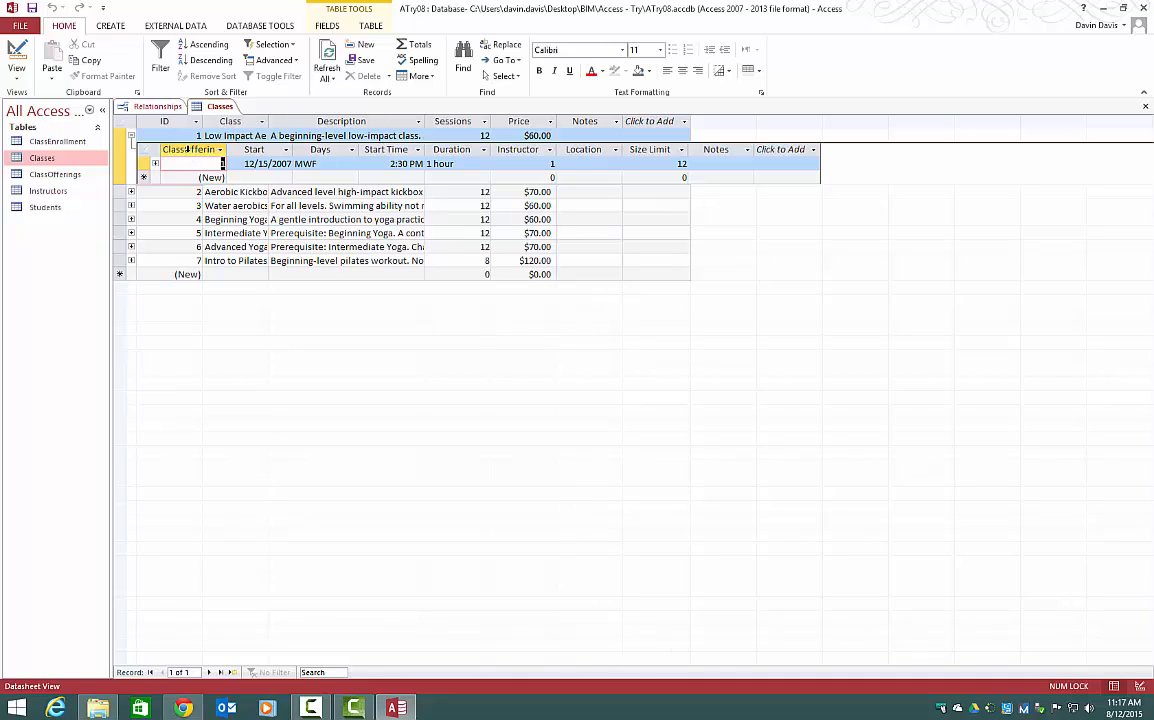
left_click(155, 164)
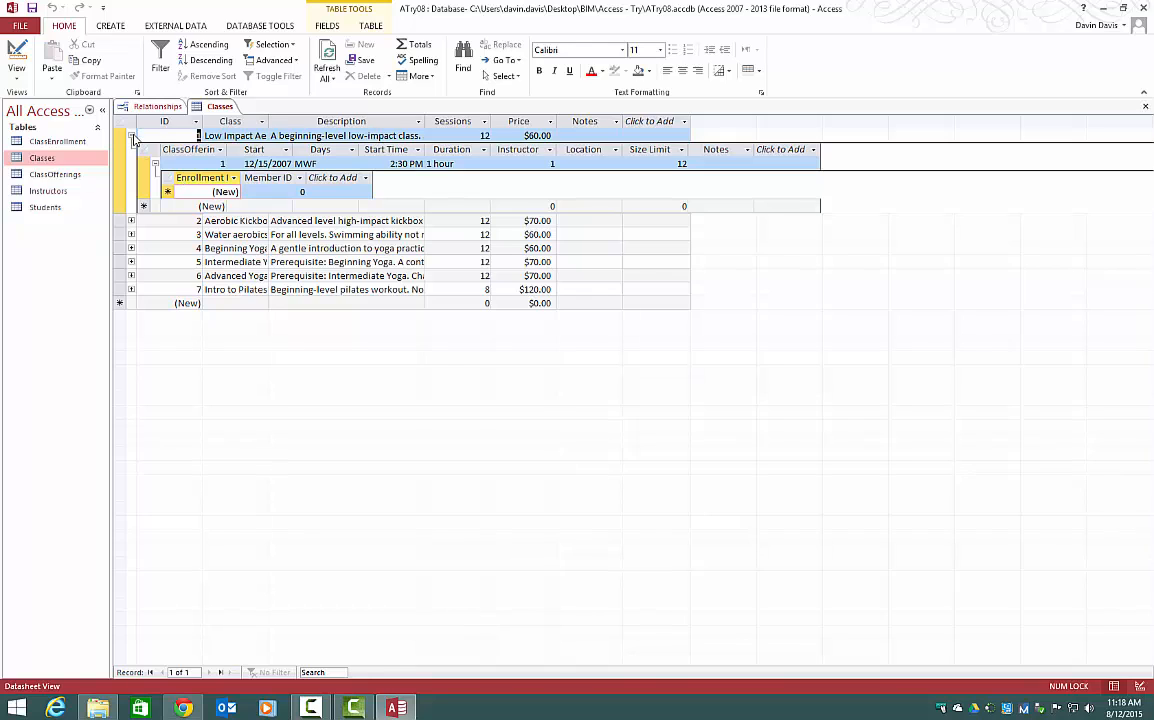
left_click(131, 136)
left_click(131, 136)
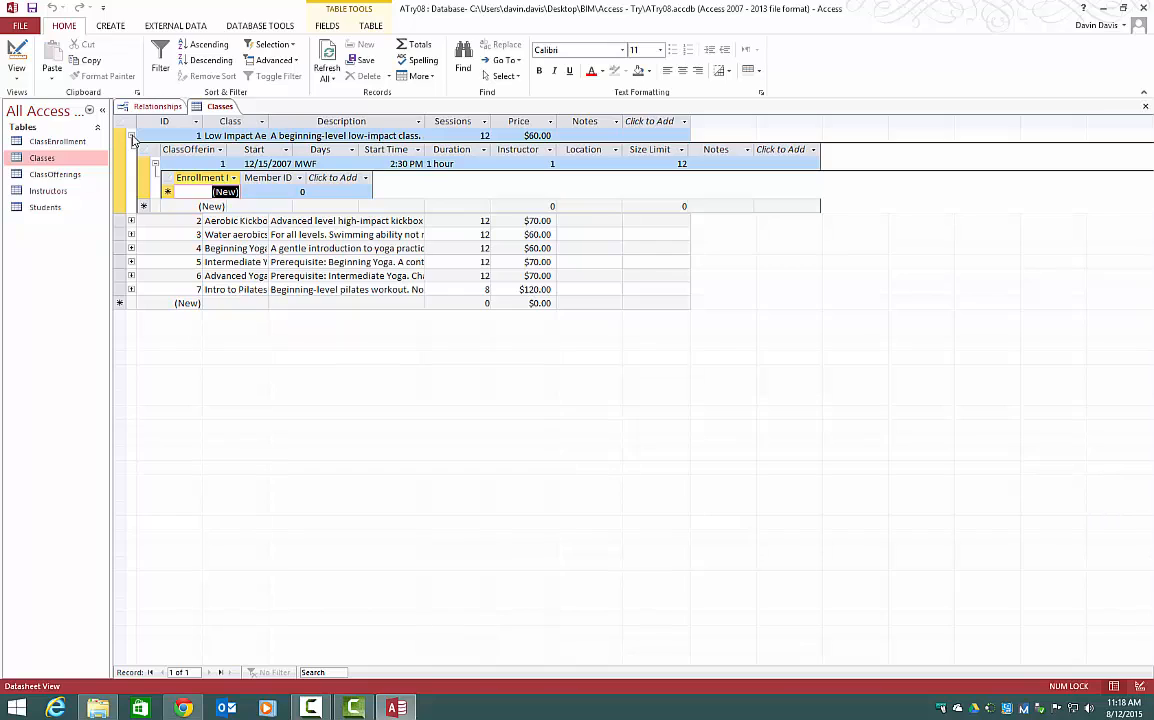
left_click(131, 136)
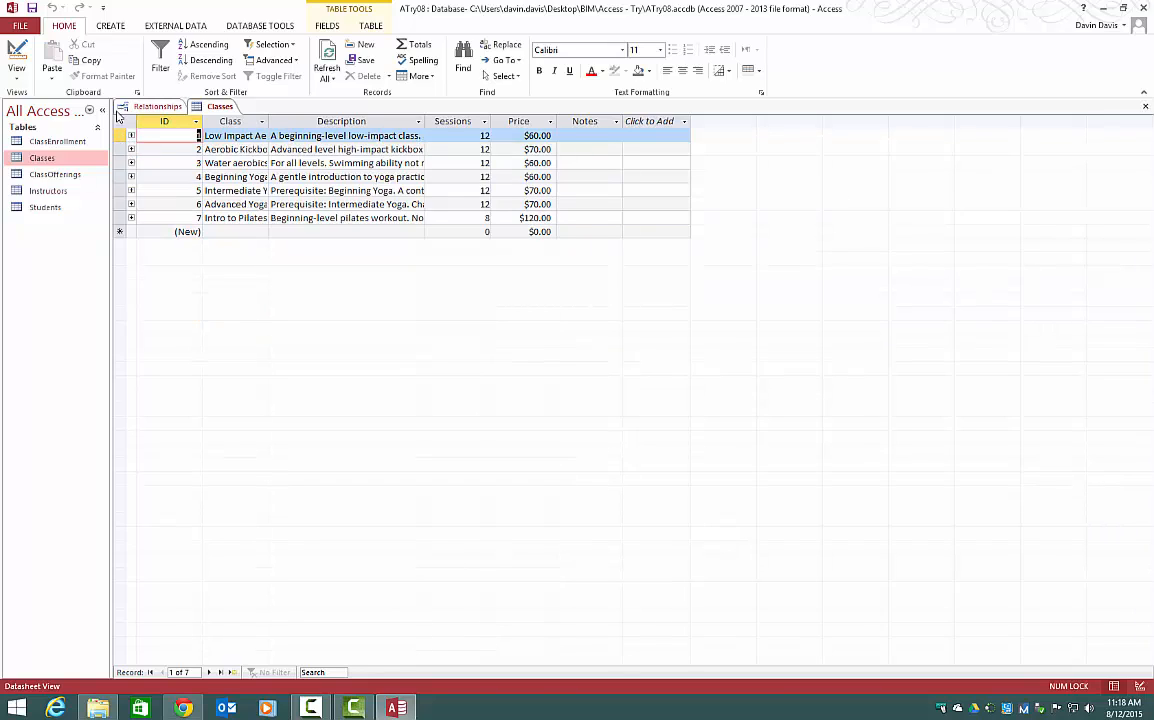
right_click(207, 108)
left_click(232, 133)
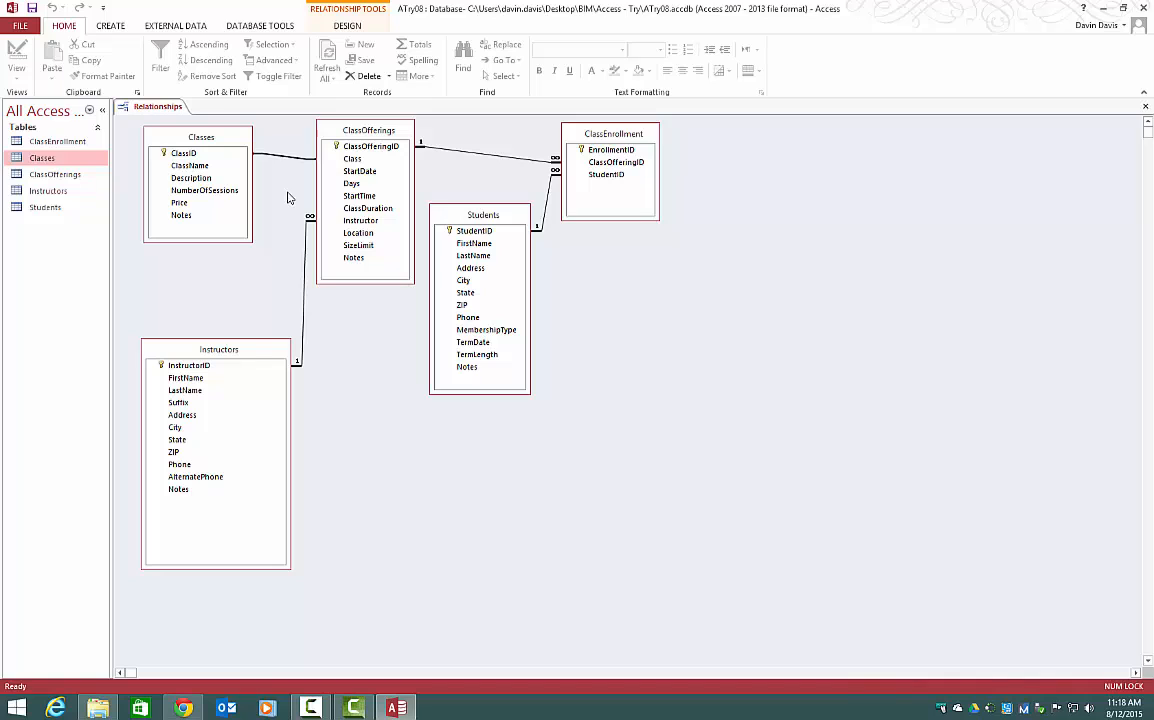
Step: Open the ClassOfferings table and examine the enrollment subdatasheet under its first record, collapsing it when done
left_click(74, 175)
double_click(74, 175)
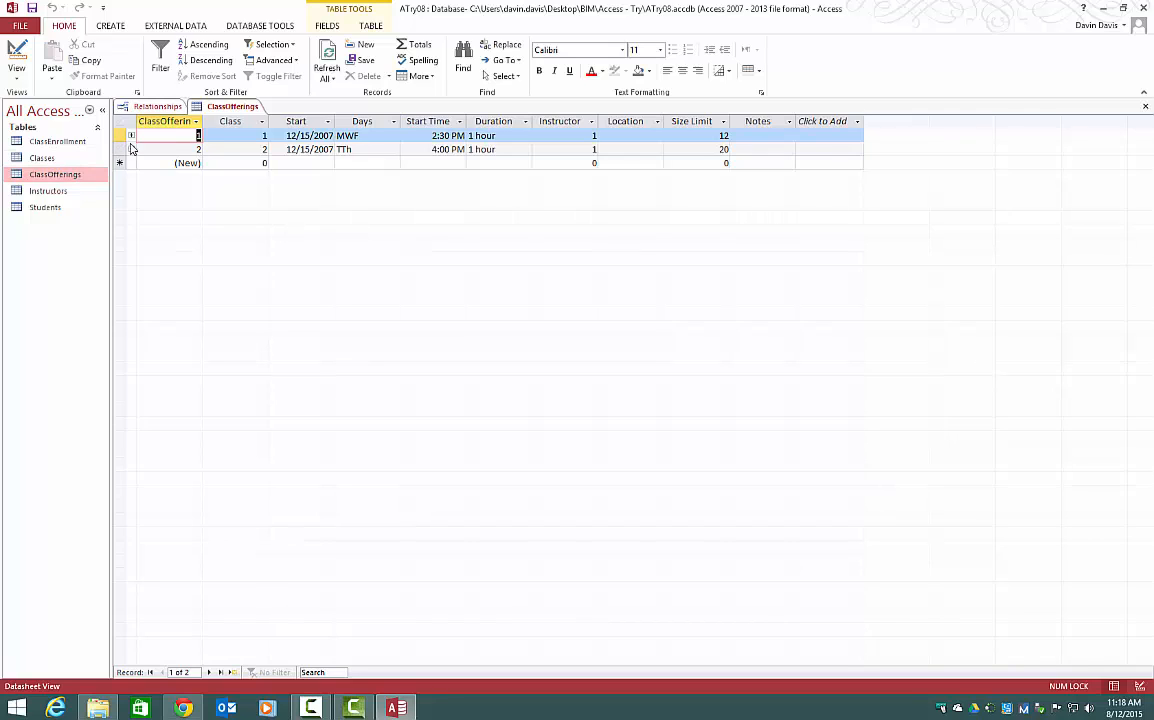
left_click(131, 135)
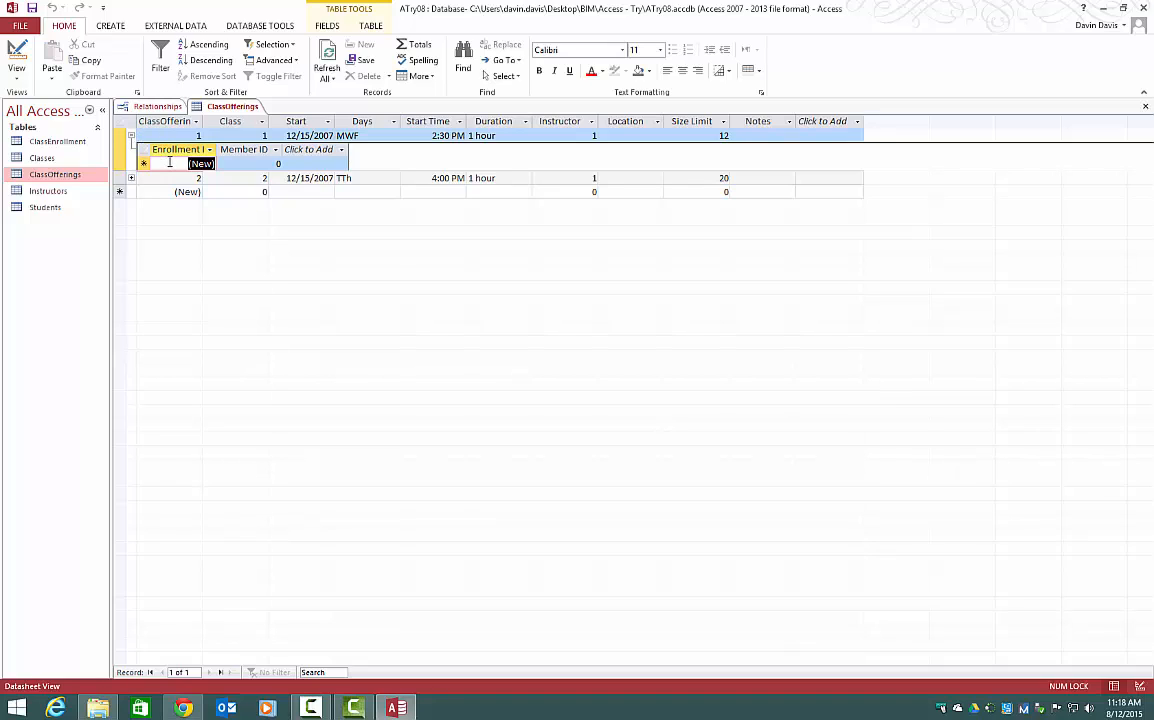
left_click(131, 135)
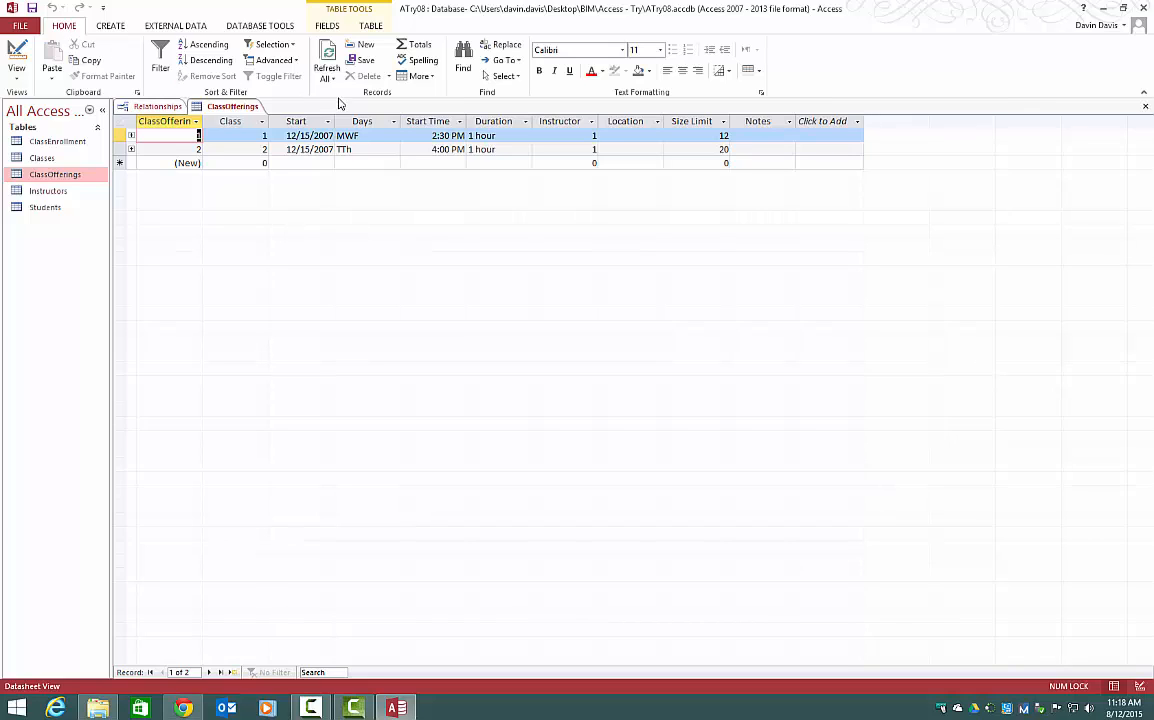
Step: Insert the Instructors table as the subdatasheet of ClassOfferings, with ClassOfferingID as both the child and master link field
left_click(420, 76)
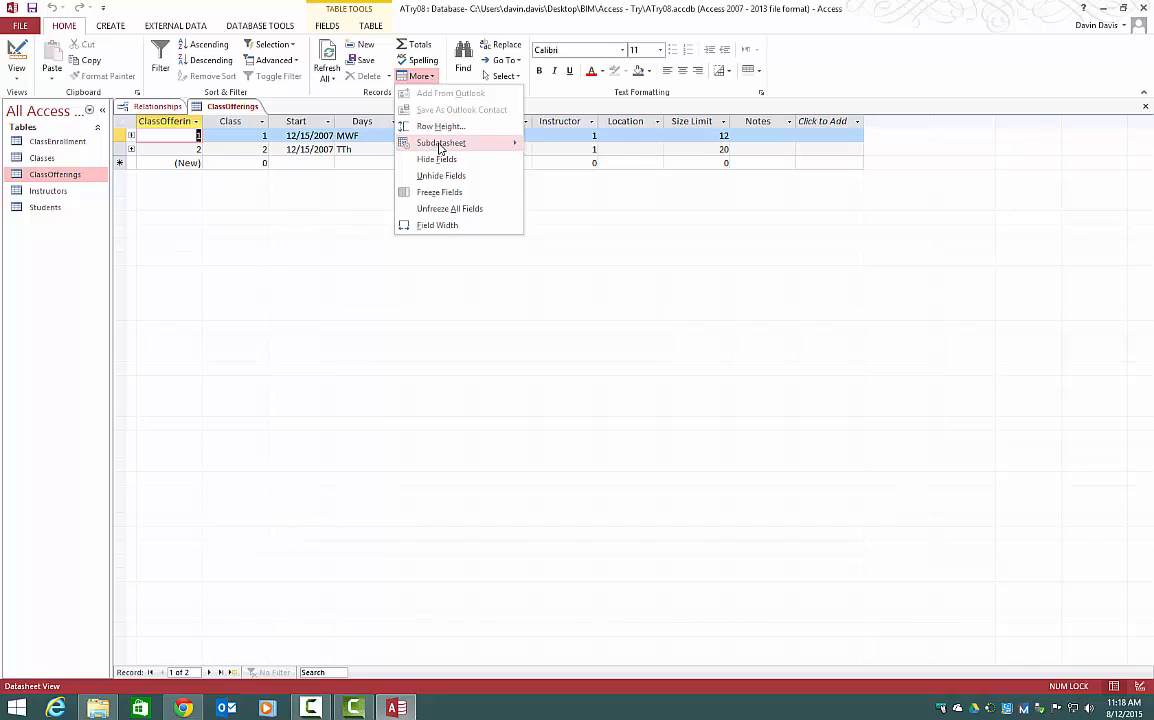
mouse_move(439, 146)
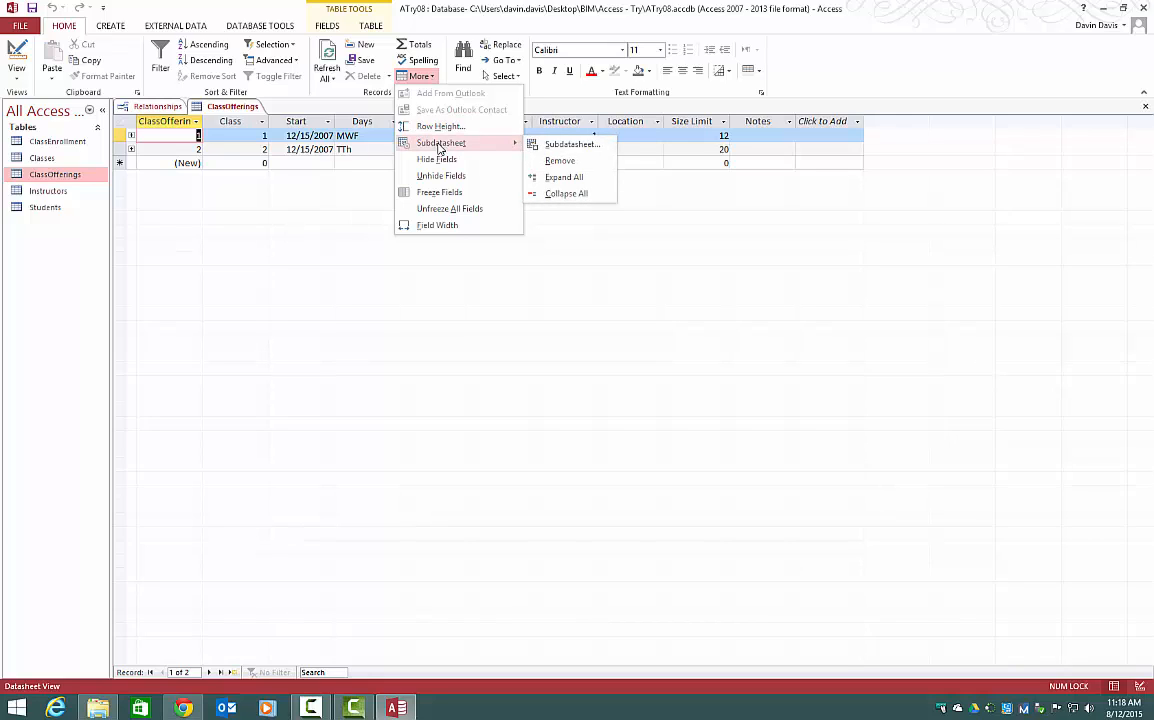
left_click(571, 146)
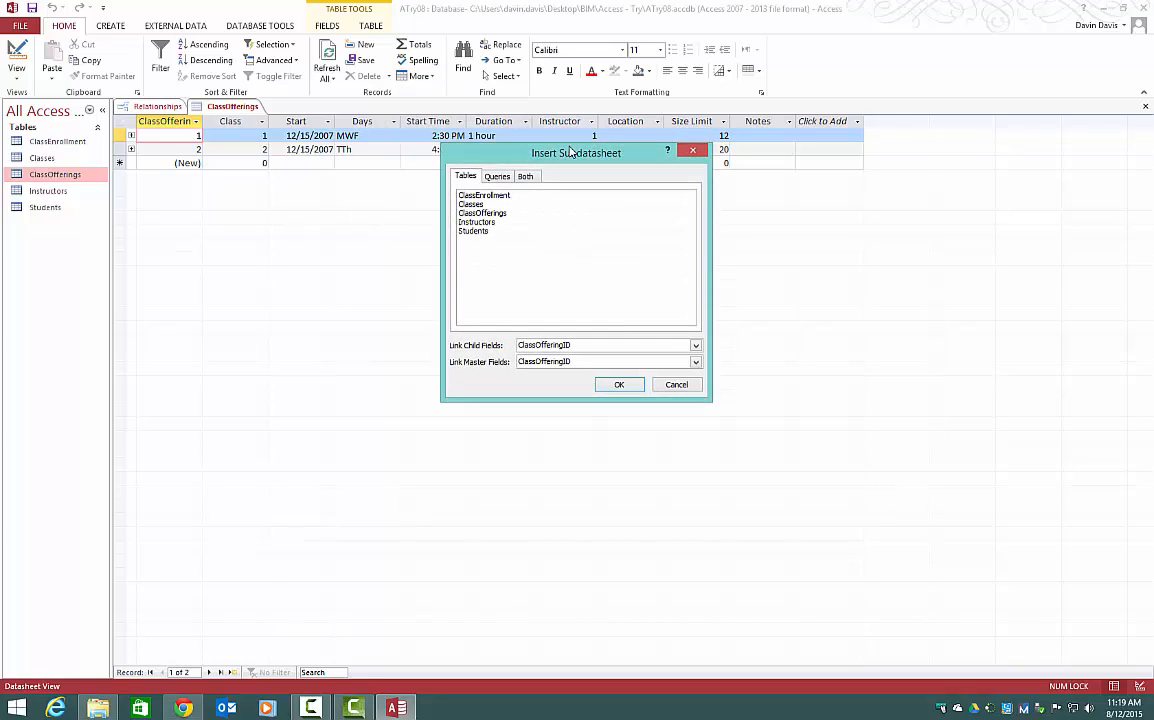
left_click(480, 223)
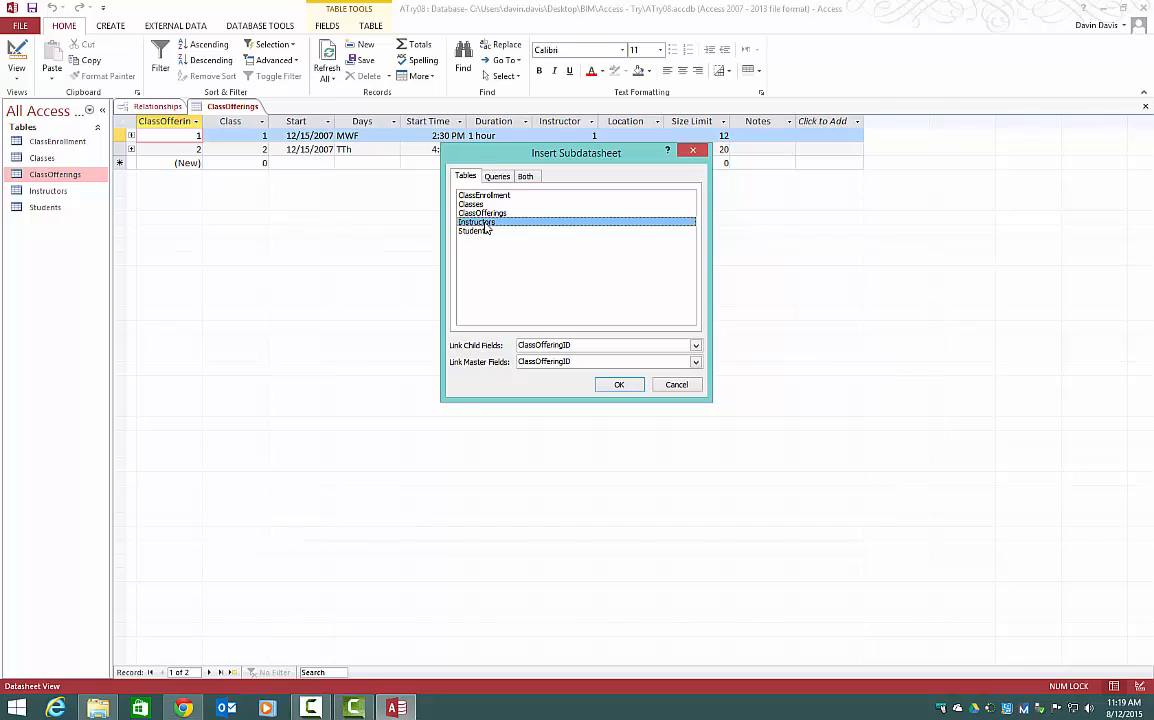
left_click(615, 385)
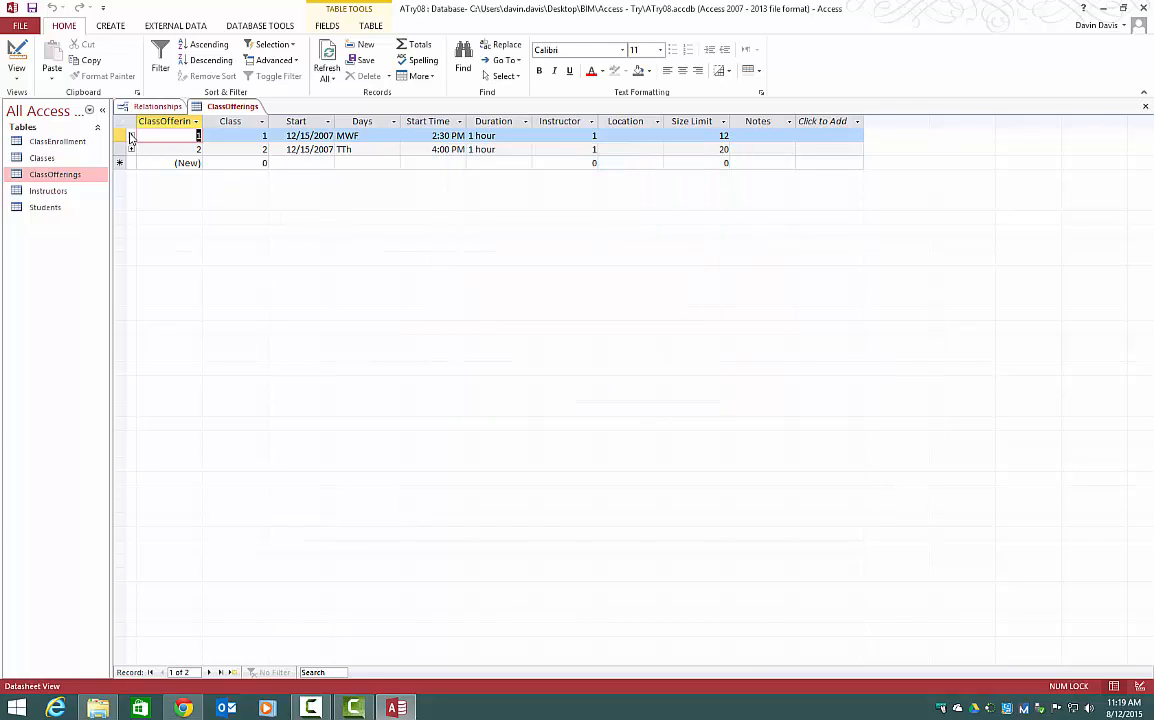
Step: Examine the instructor subdatasheet under the first class offering and the offerings nested beneath it, collapsing both levels when done
left_click(131, 136)
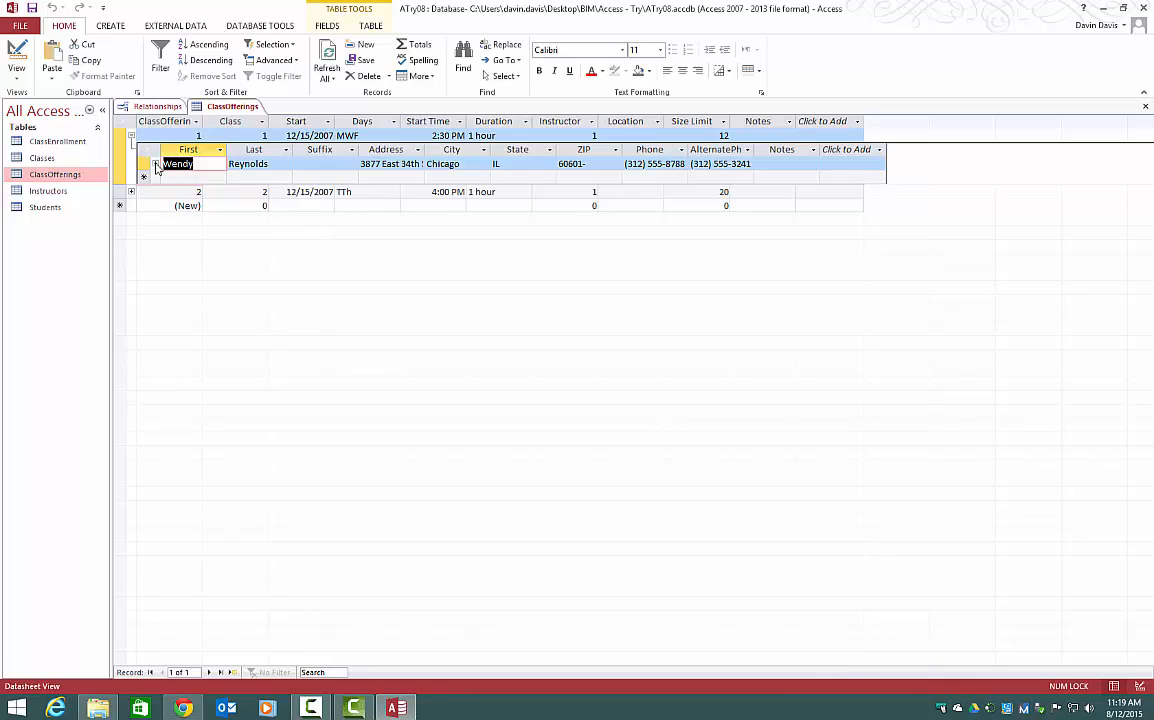
left_click(155, 163)
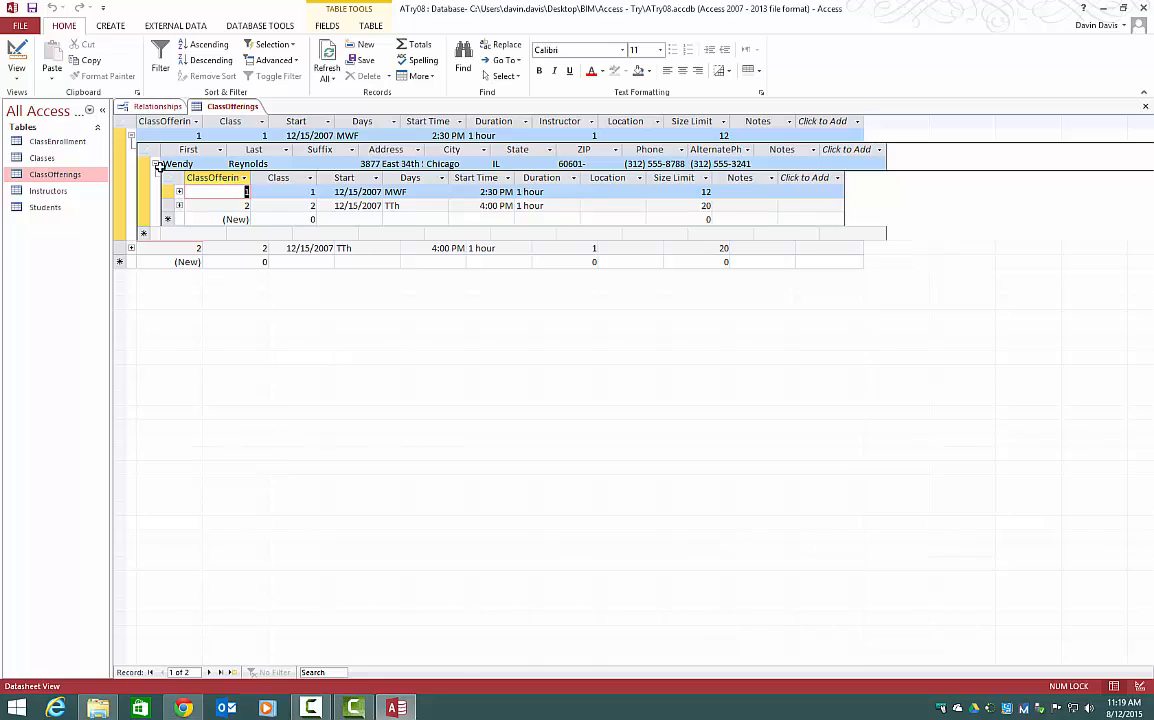
left_click(155, 164)
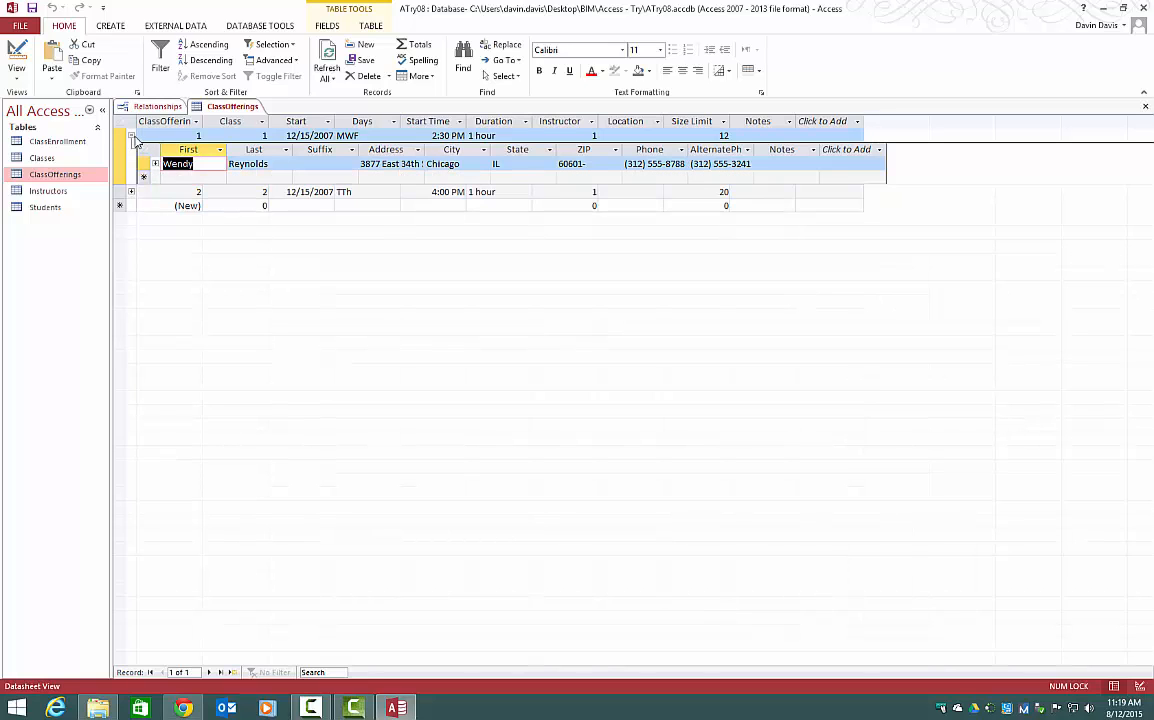
left_click(131, 135)
left_click(131, 135)
left_click(154, 163)
left_click(154, 163)
left_click(131, 135)
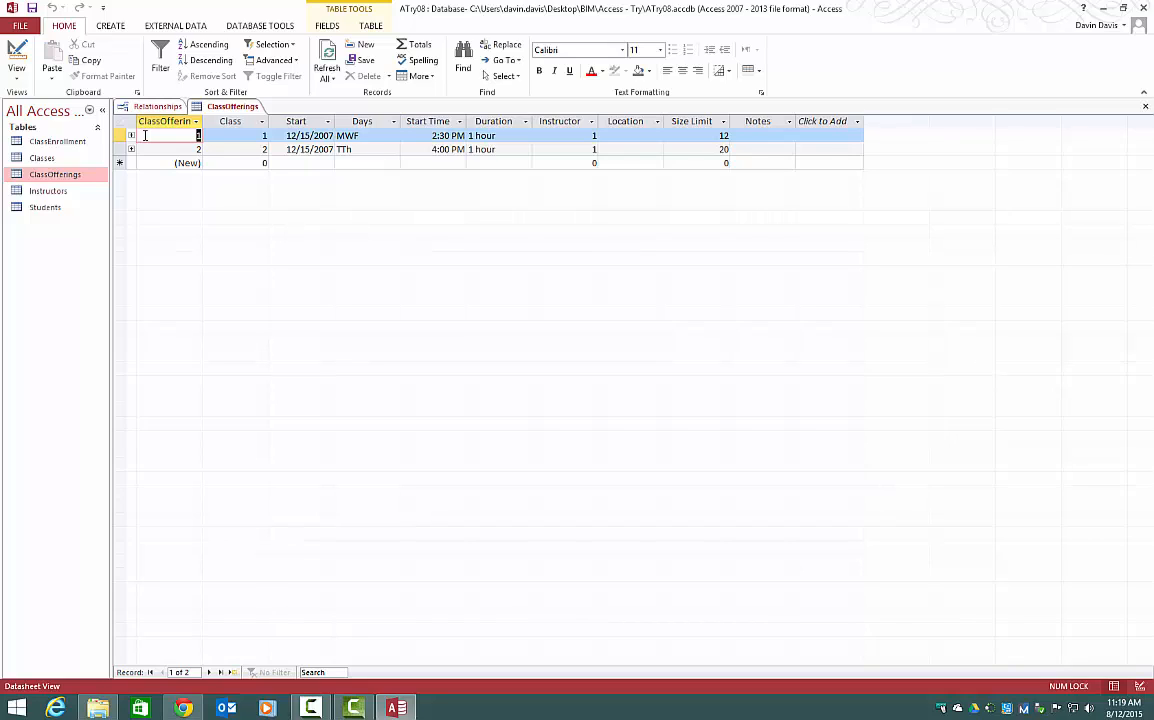
Step: Close the ClassOfferings table and save the changes to its layout
right_click(224, 106)
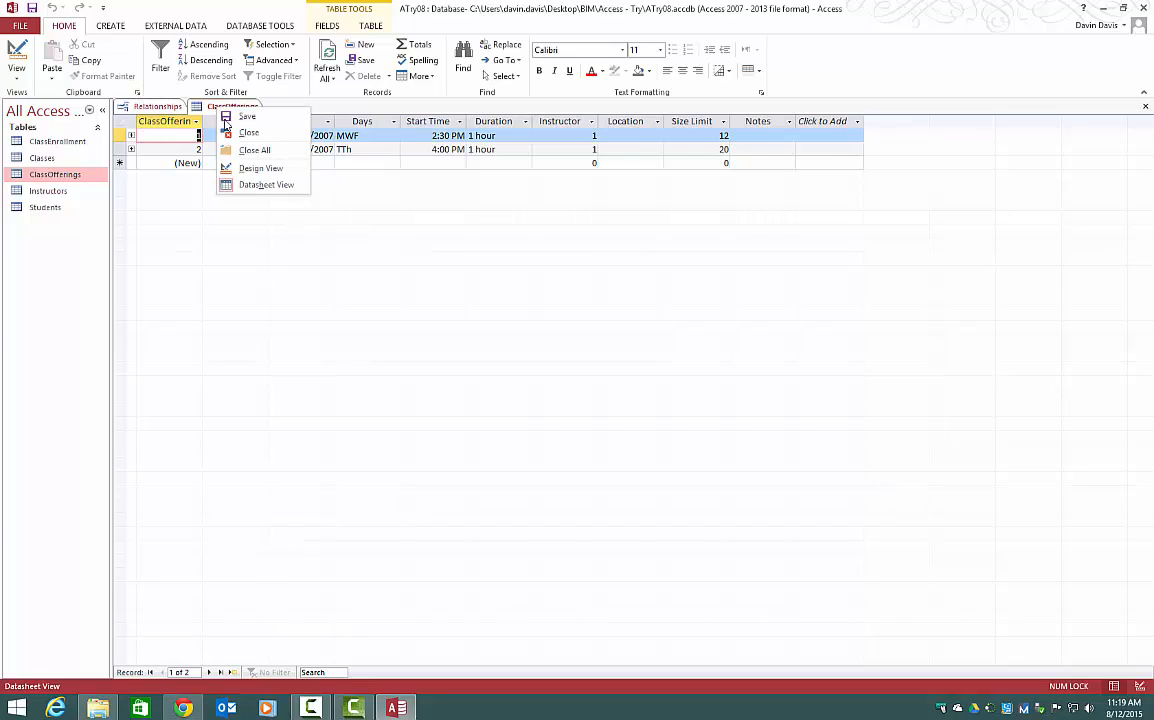
left_click(233, 133)
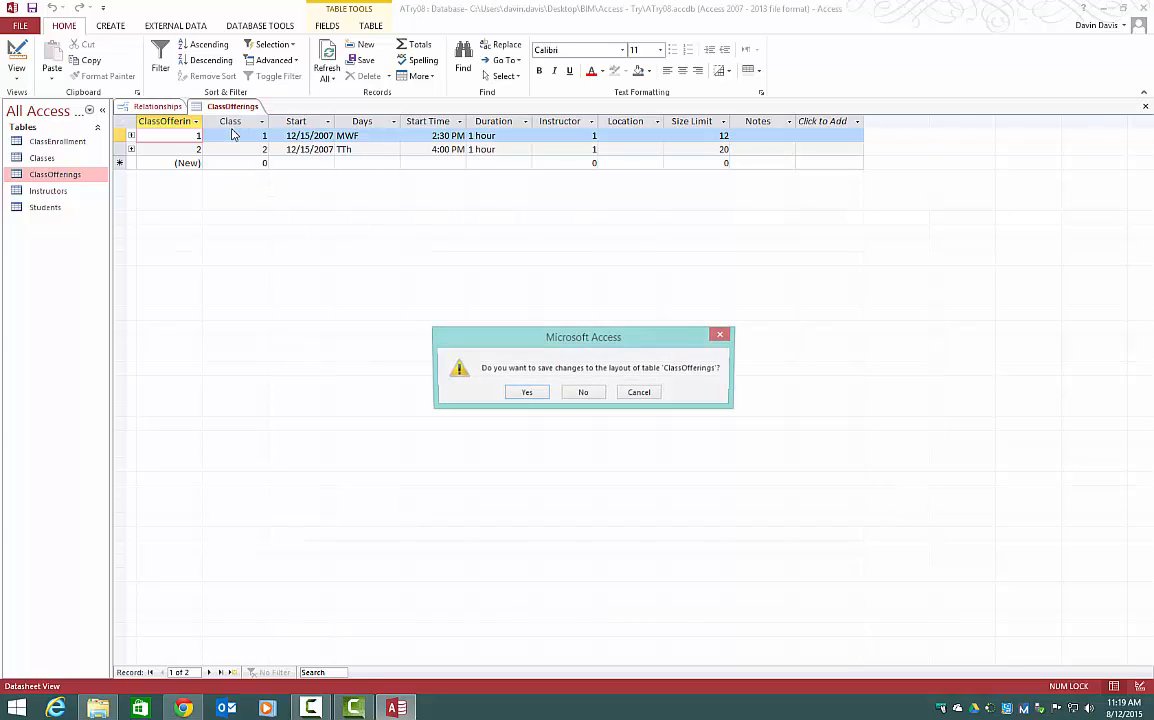
left_click(518, 399)
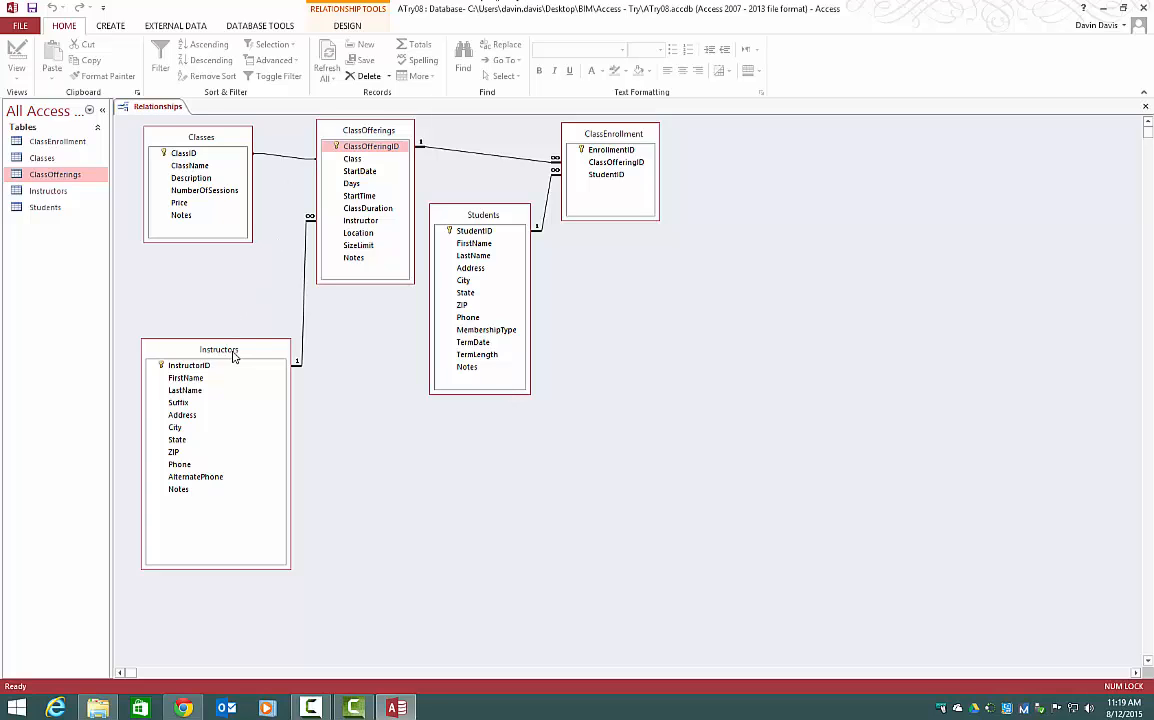
Step: Move the Instructors table up beneath Classes and the Students table slightly higher in the relationships diagram, and generate a relationship report
left_click_drag(233, 357, 242, 263)
left_click_drag(479, 220, 474, 188)
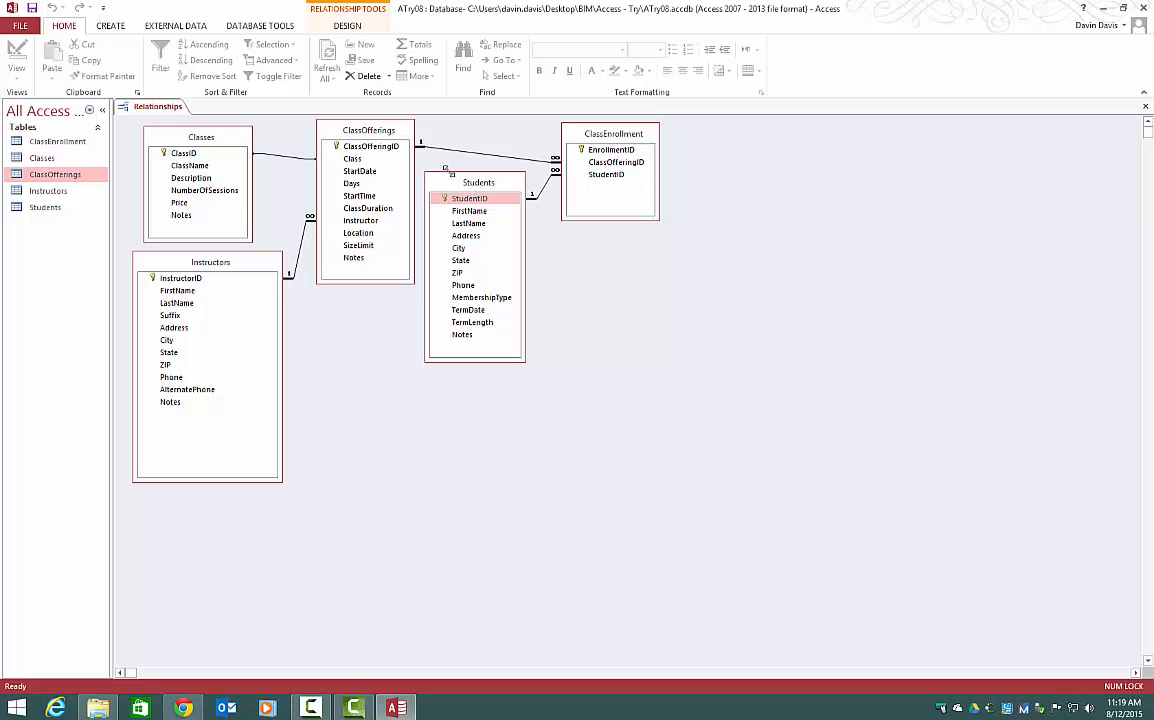
left_click(350, 27)
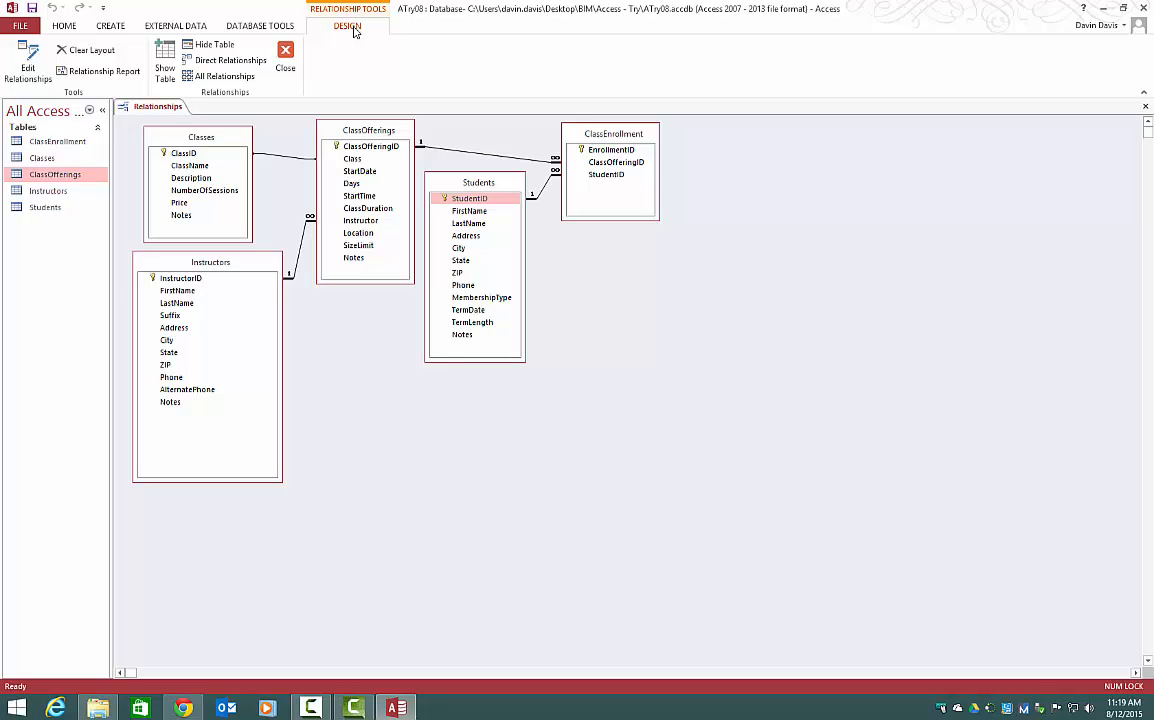
left_click(100, 72)
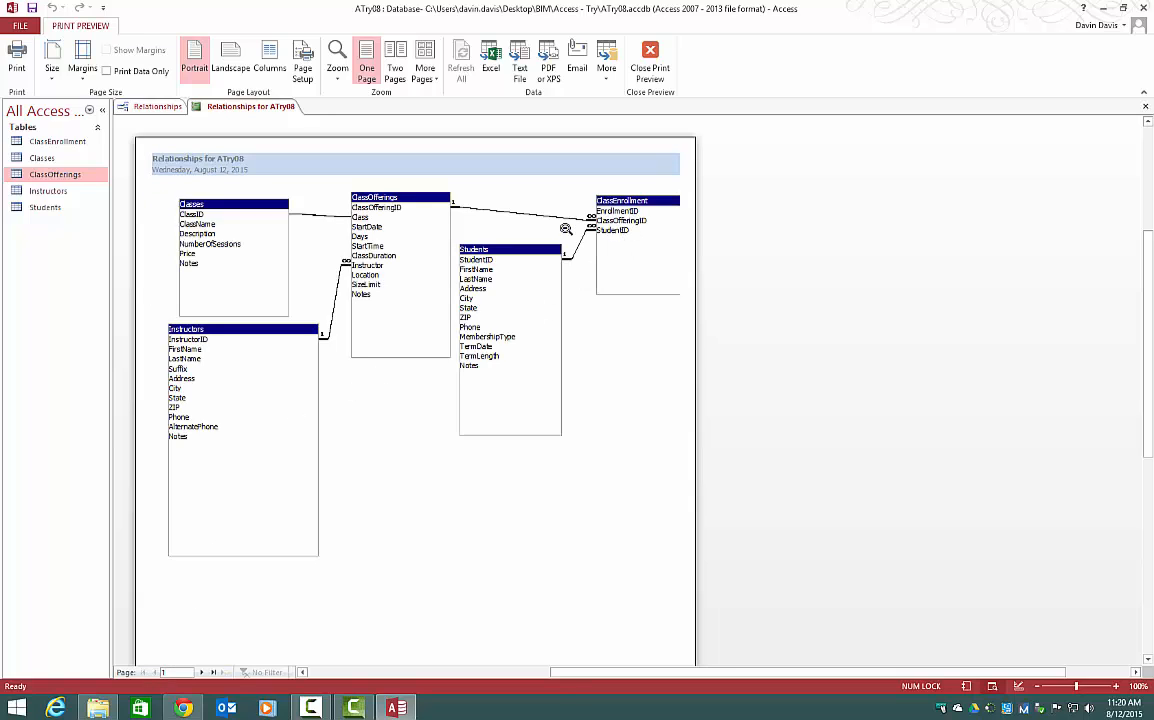
Step: Set the relationship report's page orientation to landscape, leaving the page setup options unchanged
left_click(196, 82)
left_click(302, 66)
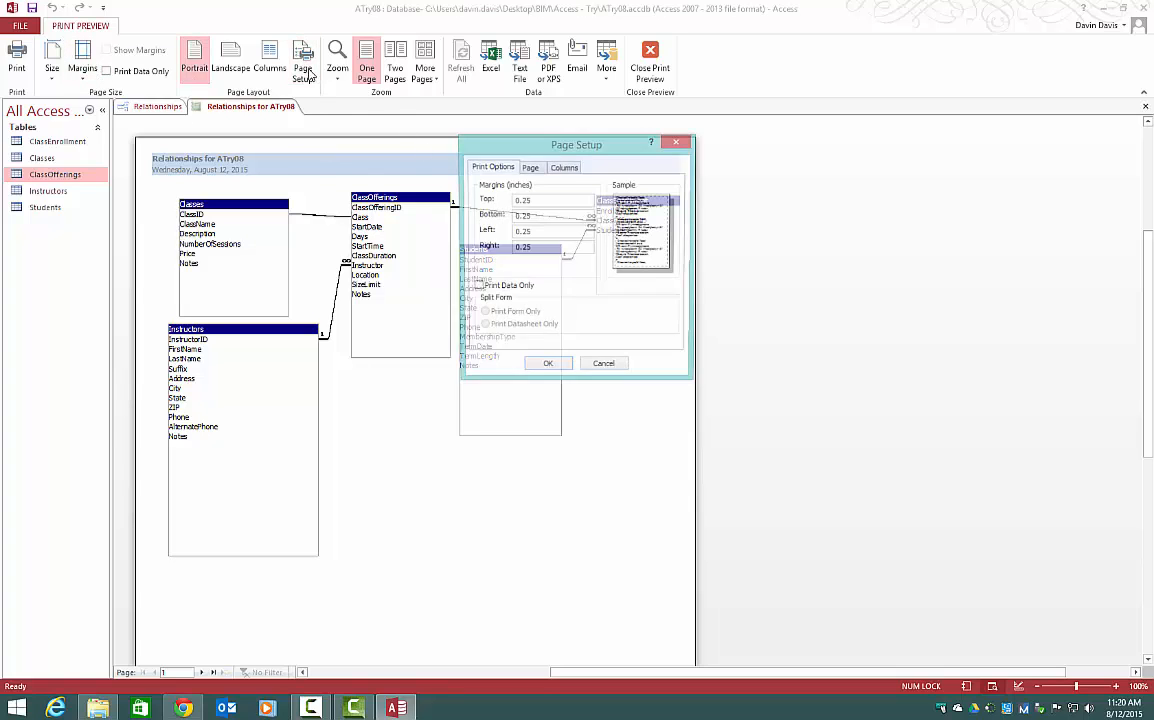
left_click(677, 141)
left_click(231, 62)
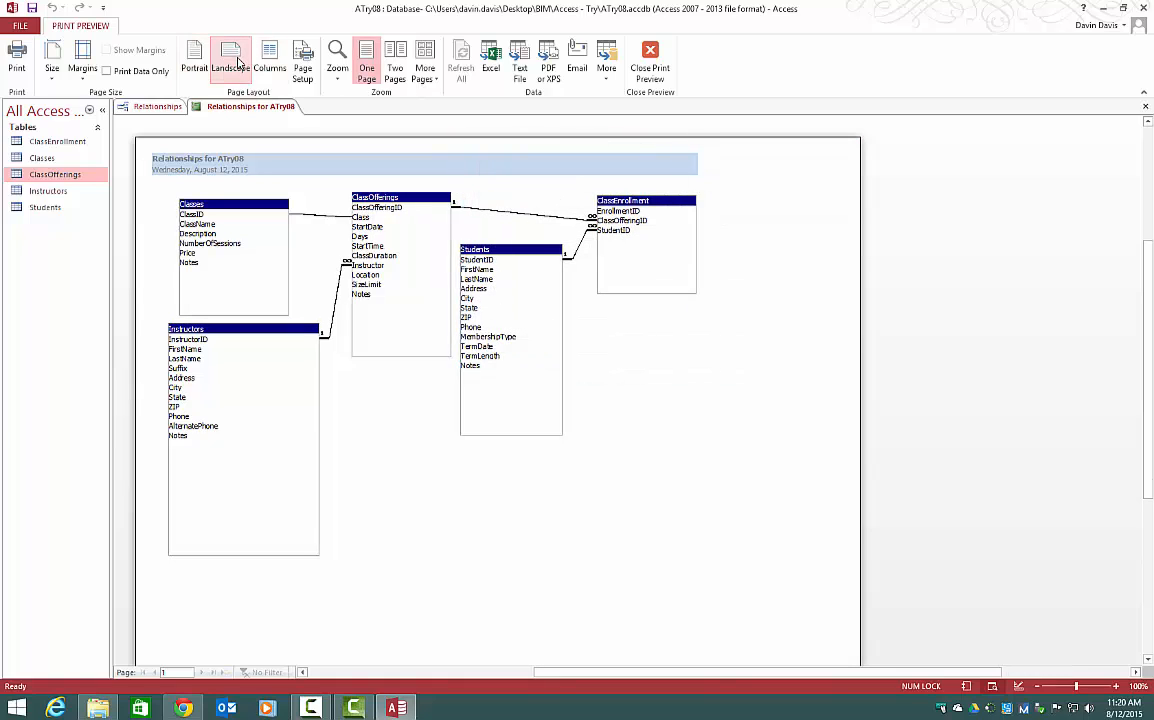